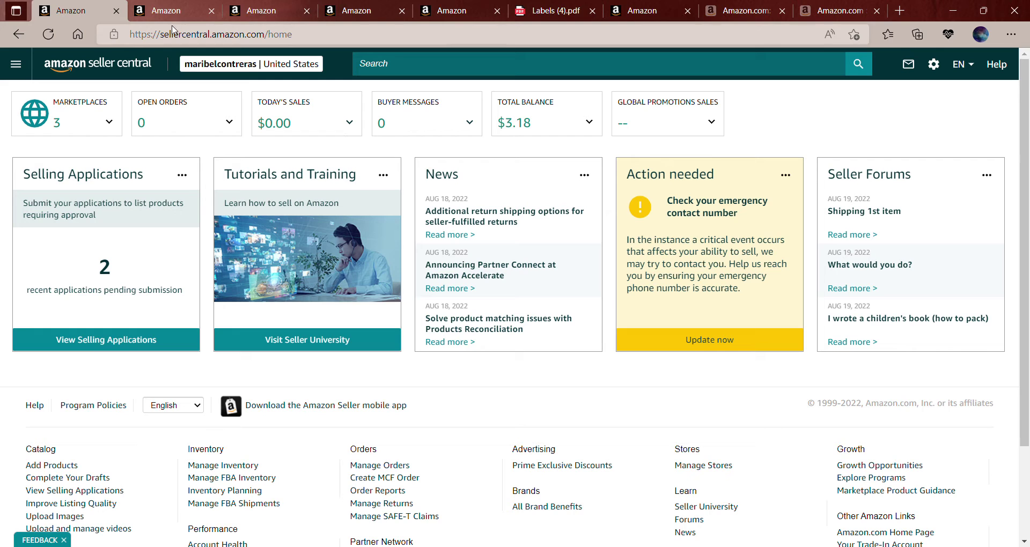
Step: Open the page for adding products and search the catalog for "Duck 285224 Printed Duct Tape, Gold Pyramid"
{"action": "left_click", "coordinate": [27, 69]}
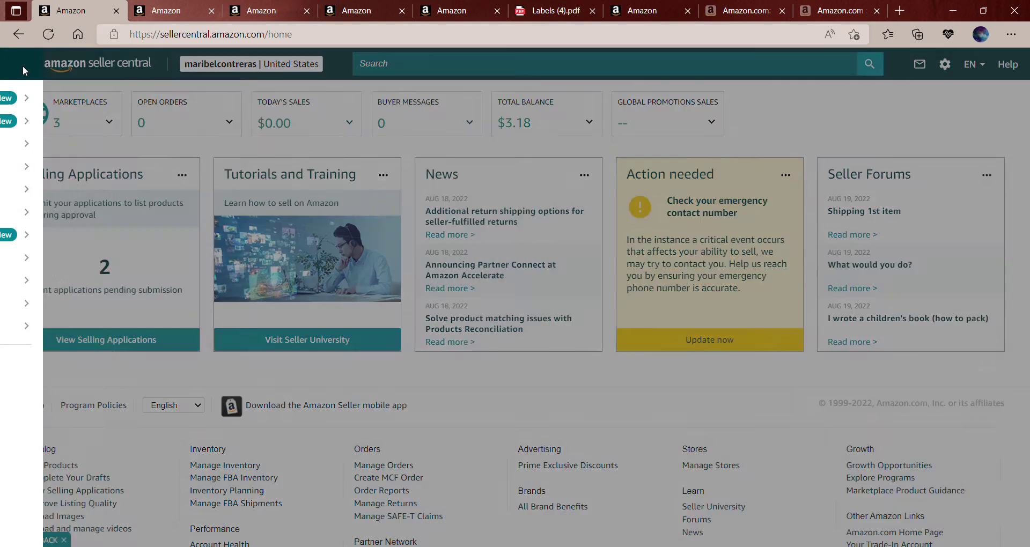
{"action": "mouse_move", "coordinate": [39, 105]}
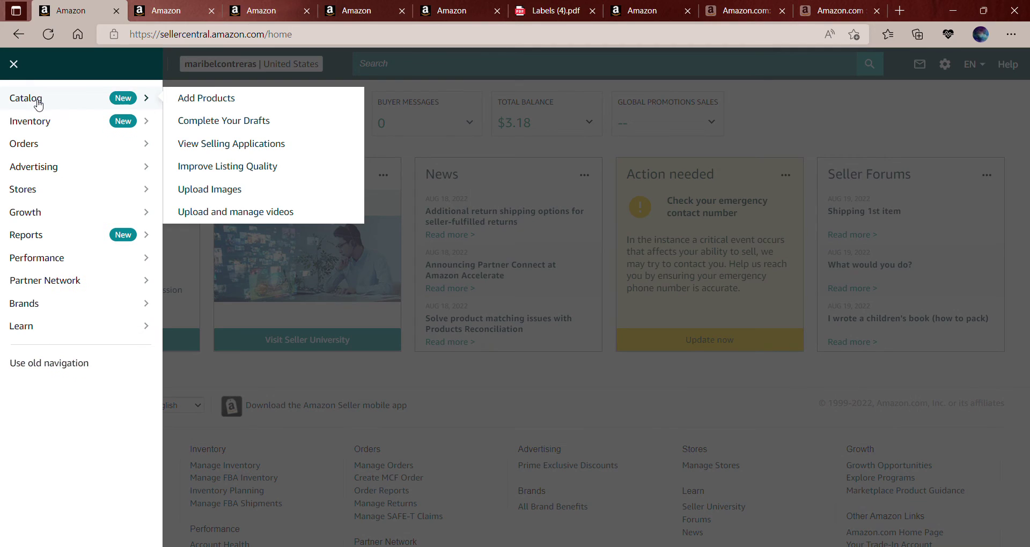
{"action": "left_click", "coordinate": [245, 100]}
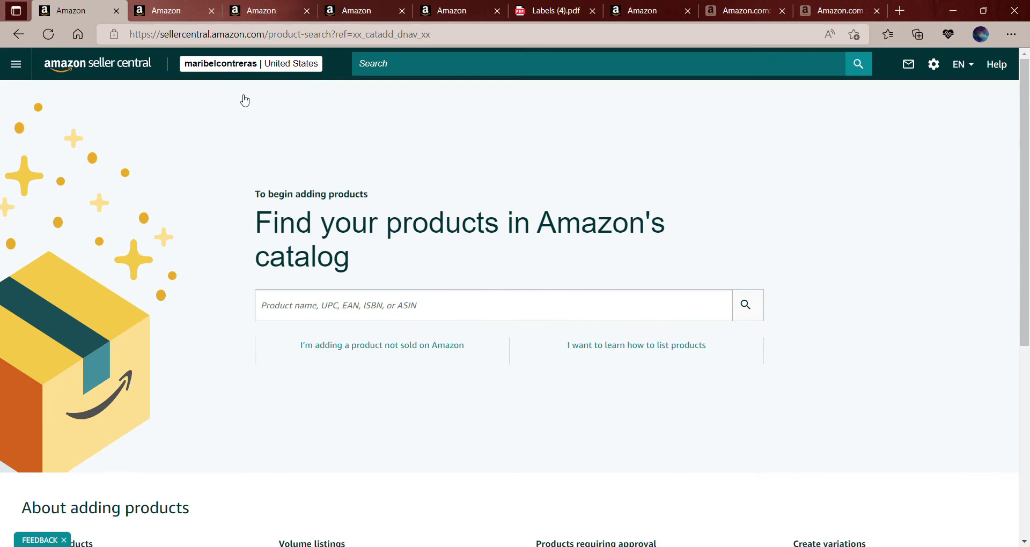
{"action": "left_click", "coordinate": [377, 316]}
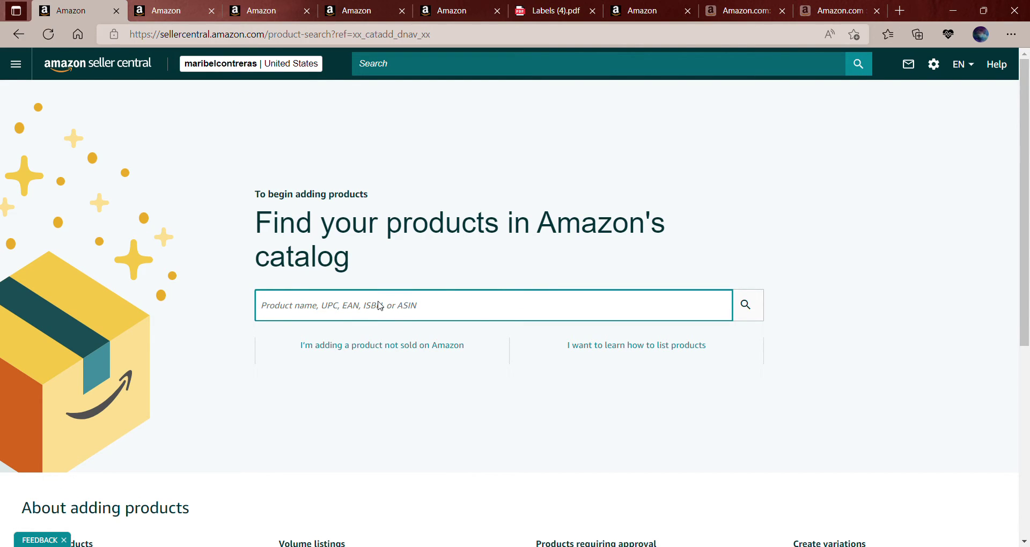
{"action": "type", "text": "Duck 285224 Printed Duct Tape, Gold Pyramid"}
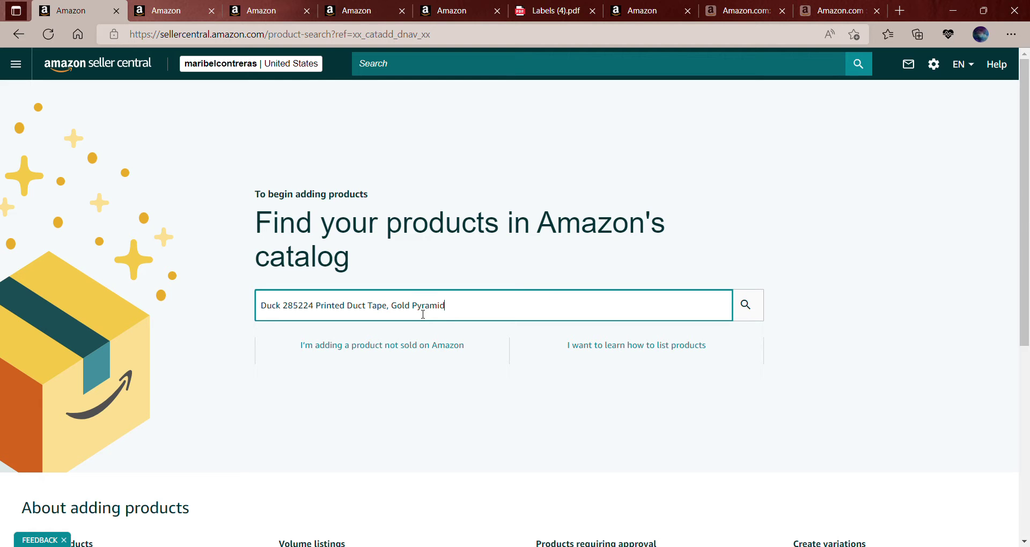
{"action": "left_click", "coordinate": [747, 306]}
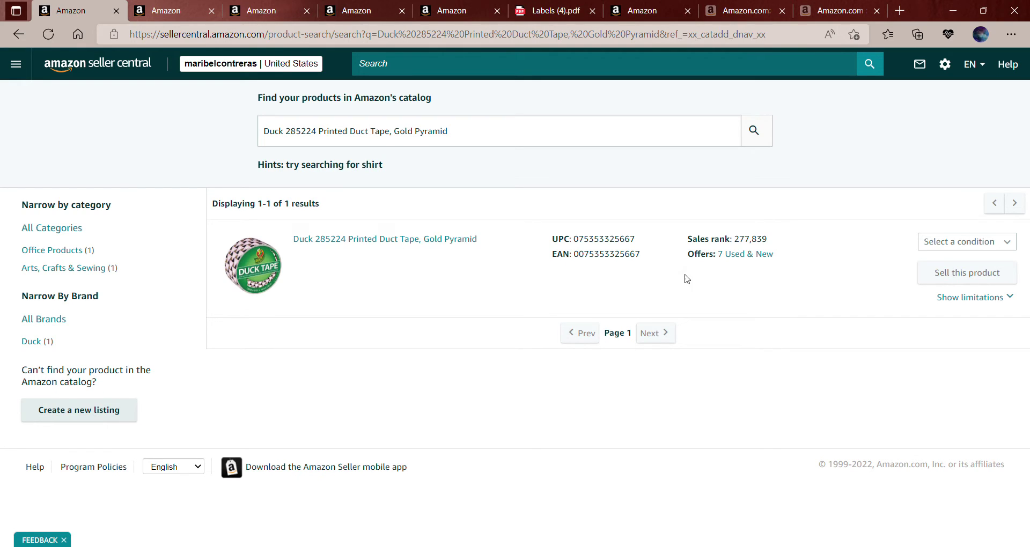
Step: Start selling the Gold Pyramid duct tape from the search results in New condition
{"action": "left_click", "coordinate": [950, 250]}
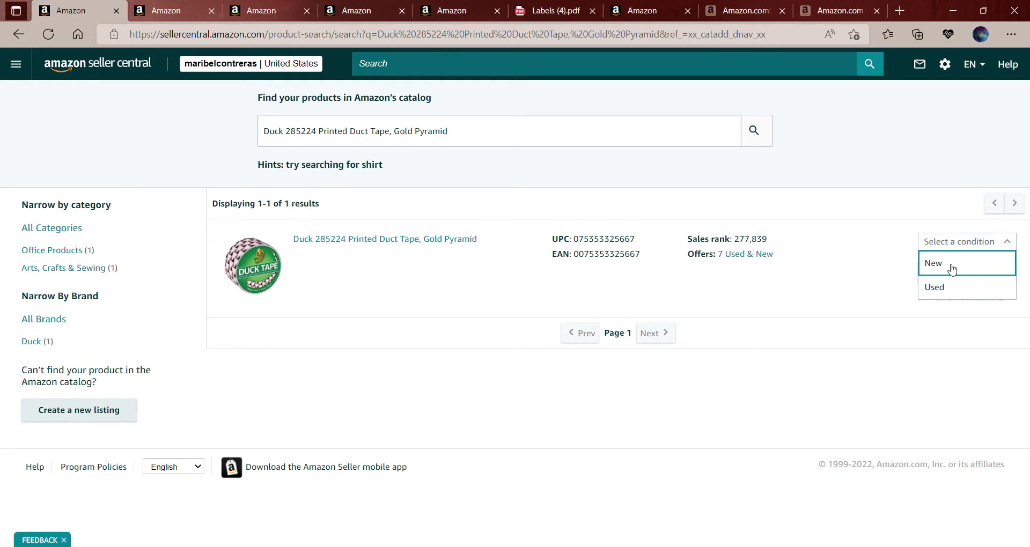
{"action": "left_click", "coordinate": [947, 264]}
{"action": "left_click", "coordinate": [953, 274]}
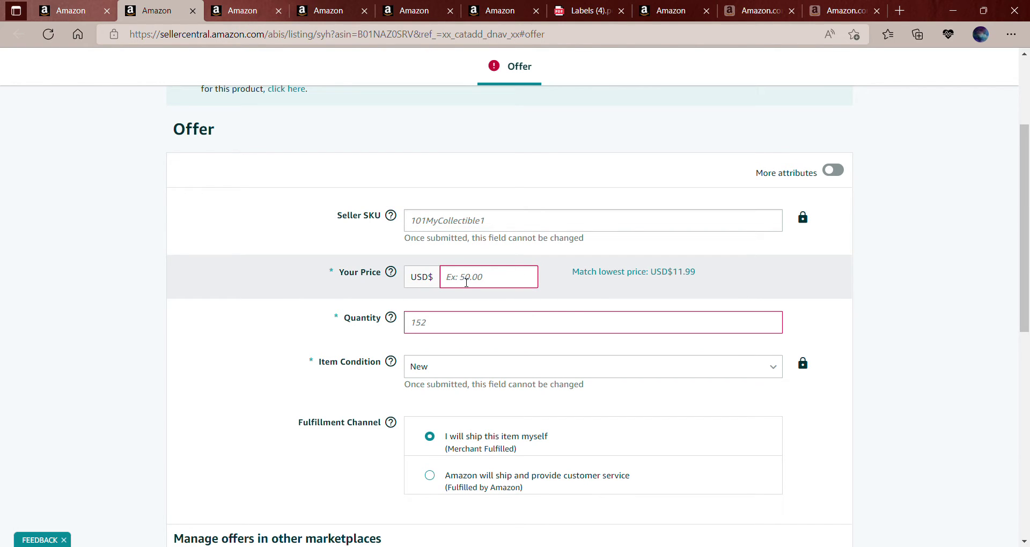
Step: Set the offer's price to USD$ 11.00 and its quantity to 3
{"action": "left_click", "coordinate": [466, 282]}
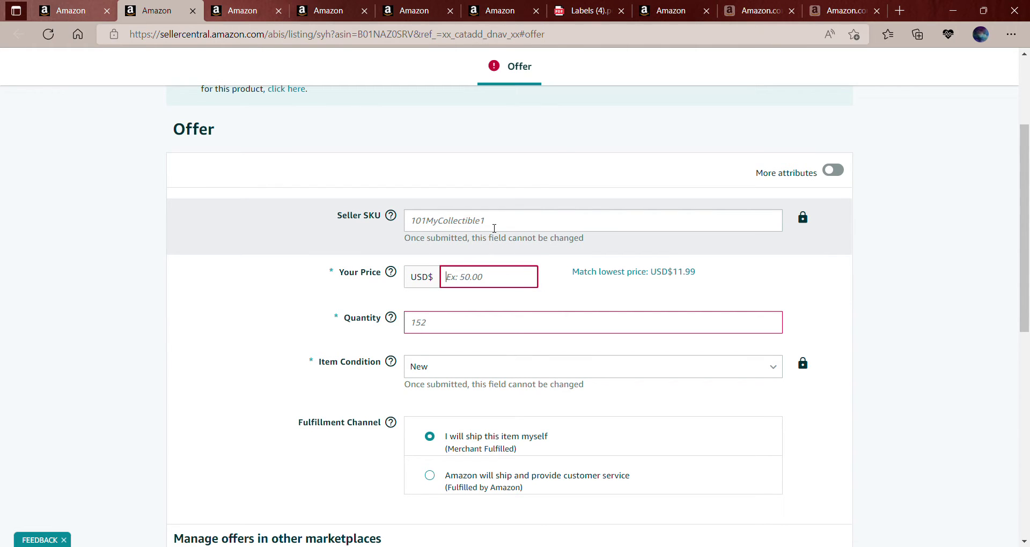
{"action": "left_click", "coordinate": [522, 287]}
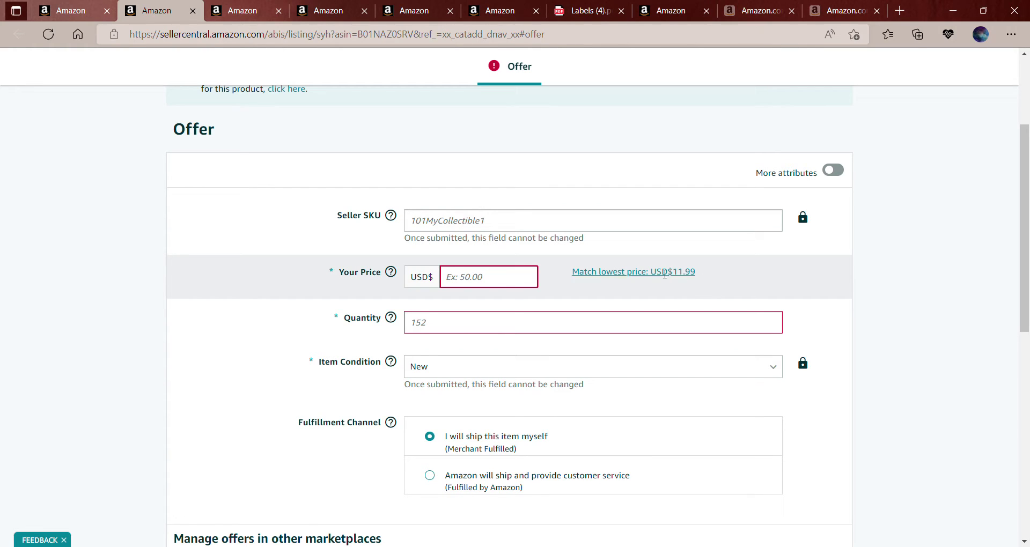
{"action": "type", "text": "11"}
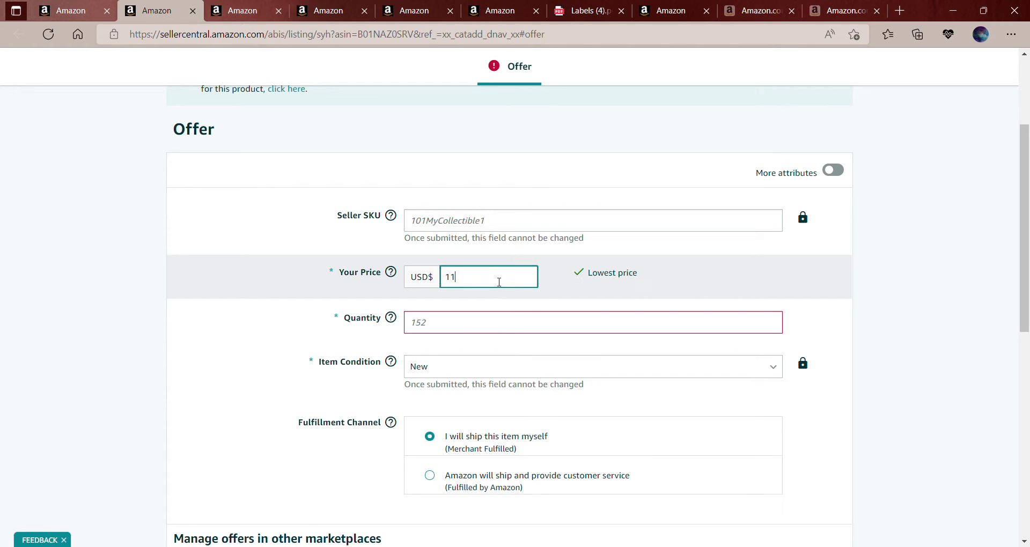
{"action": "left_click", "coordinate": [497, 322]}
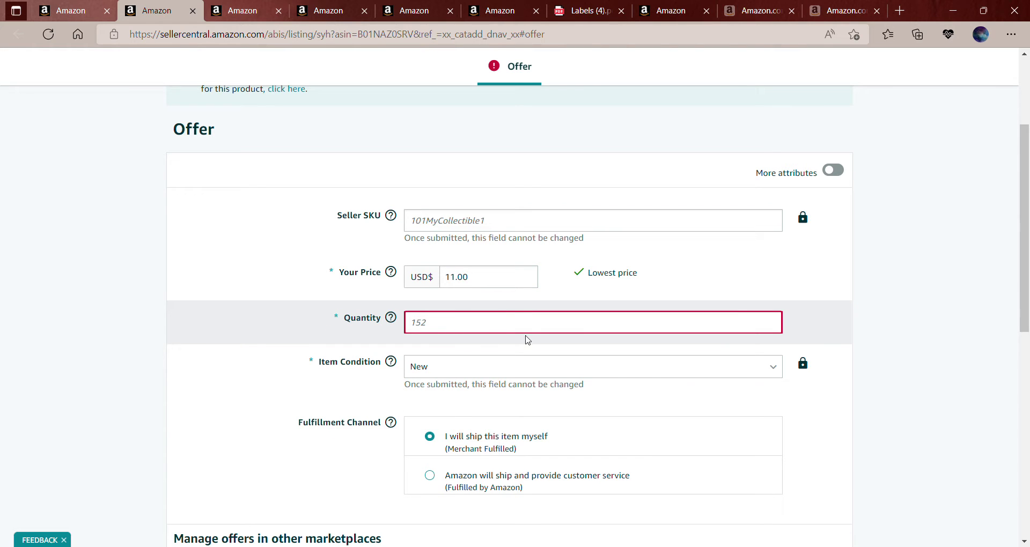
{"action": "type", "text": "3"}
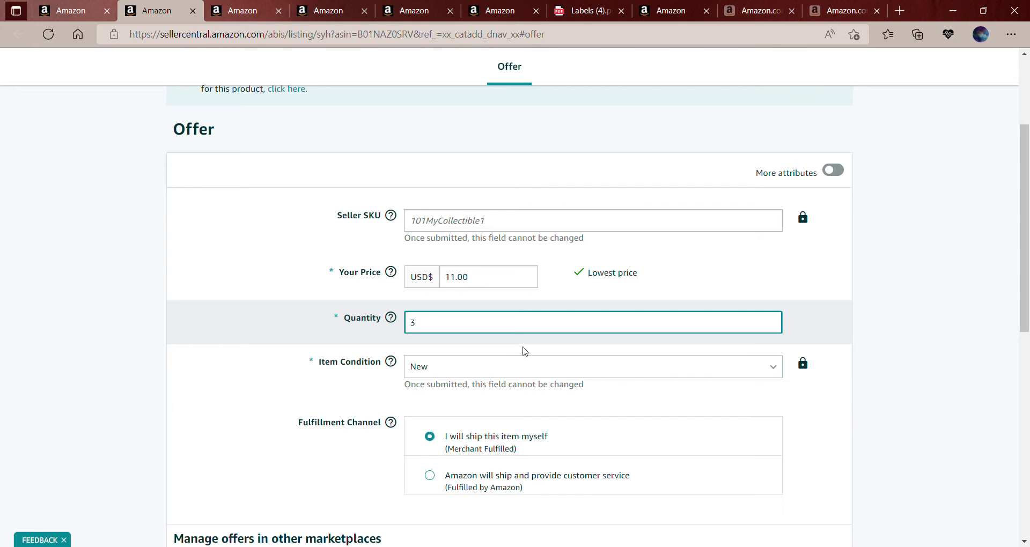
Step: Choose Fulfilled by Amazon as the offer's fulfillment channel, then save and finish the listing
{"action": "scroll", "coordinate": [526, 365], "scroll_direction": "down", "scroll_amount": 1}
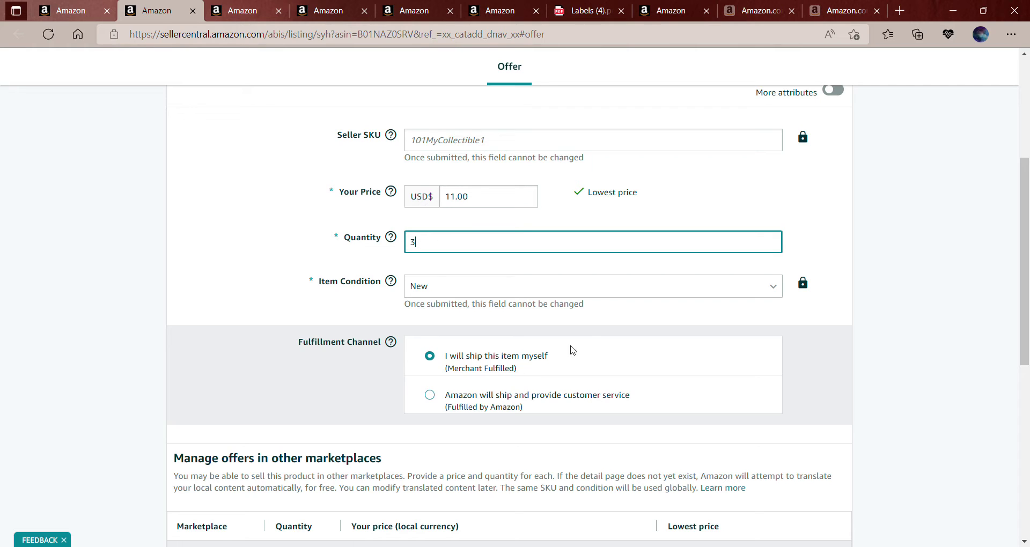
{"action": "mouse_move", "coordinate": [444, 378]}
{"action": "left_click", "coordinate": [435, 397]}
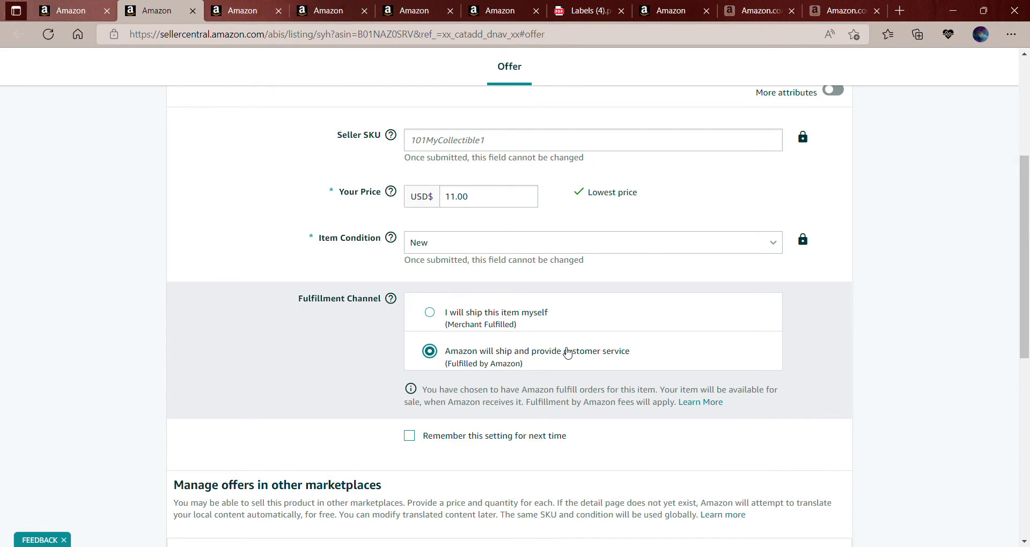
{"action": "scroll", "coordinate": [567, 352], "scroll_direction": "down", "scroll_amount": 7}
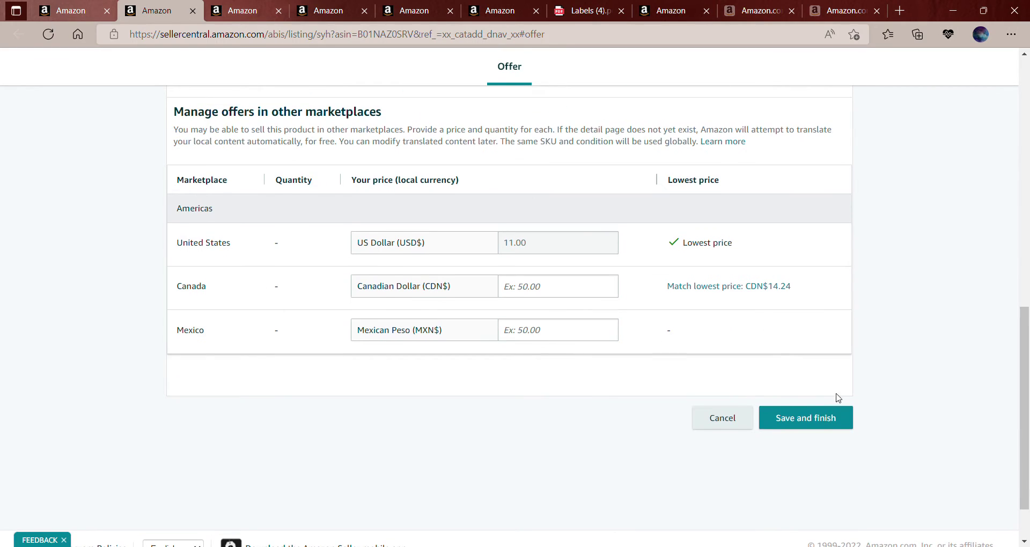
{"action": "left_click", "coordinate": [815, 418]}
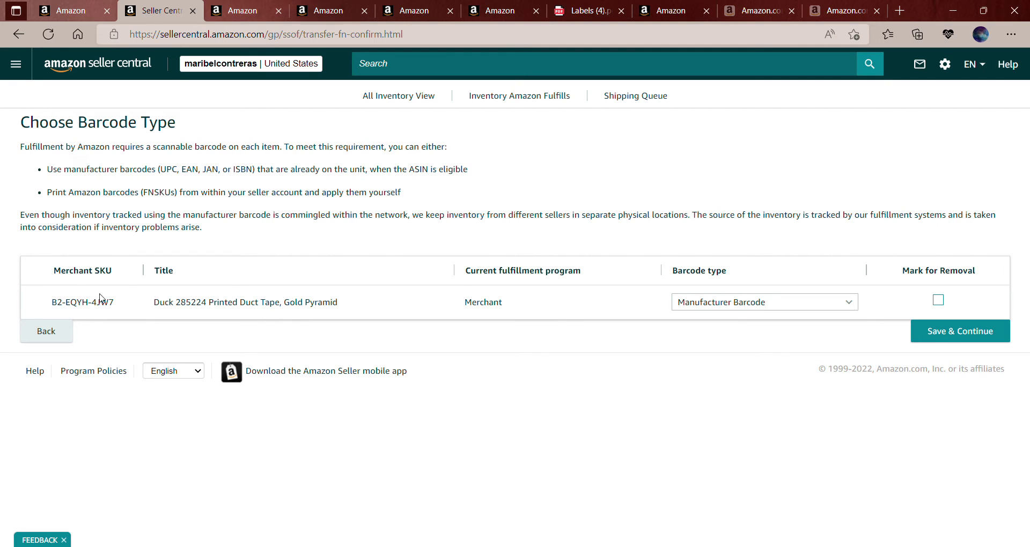
Step: Change the duct tape's barcode type to Amazon barcode, then save and continue
{"action": "left_click", "coordinate": [705, 303]}
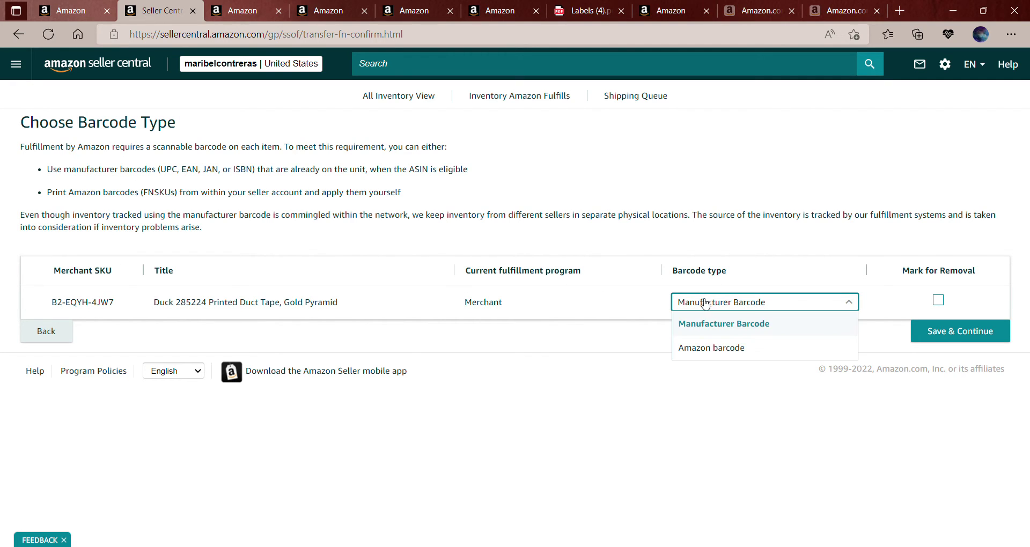
{"action": "left_click", "coordinate": [726, 347]}
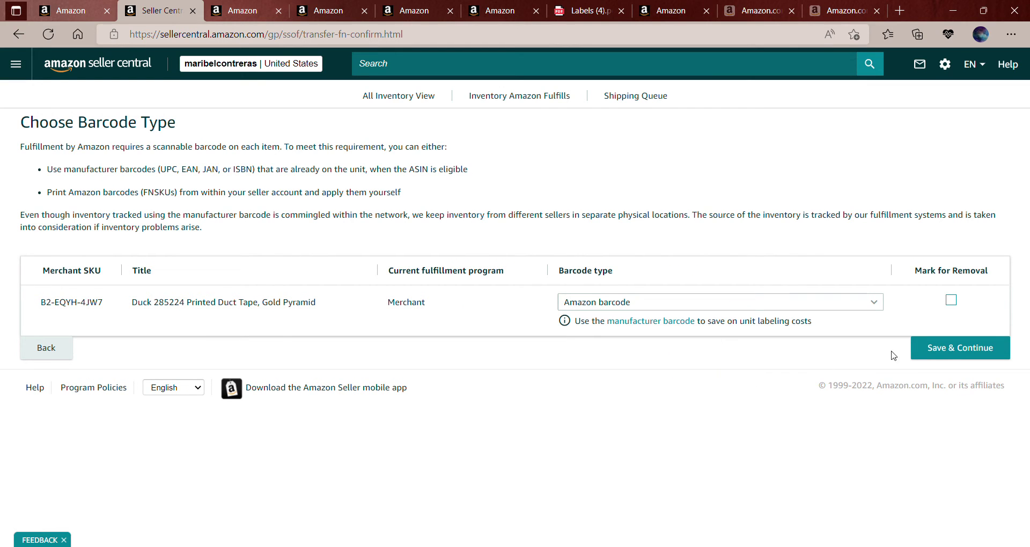
{"action": "left_click", "coordinate": [947, 350]}
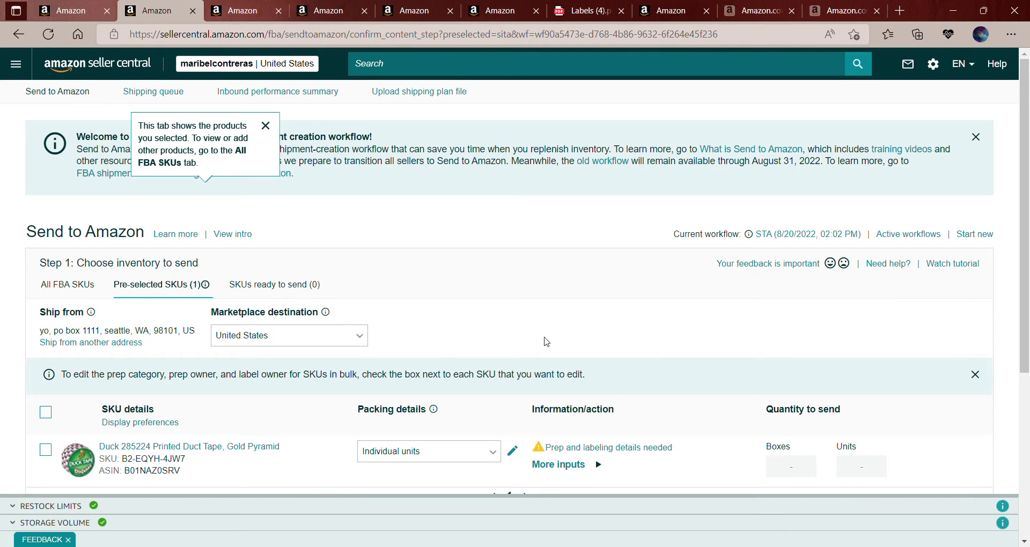
Step: Review the ship-from details, the marketplace destination and the packing options offered for the pre-selected SKU
{"action": "scroll", "coordinate": [546, 341], "scroll_direction": "down", "scroll_amount": 1}
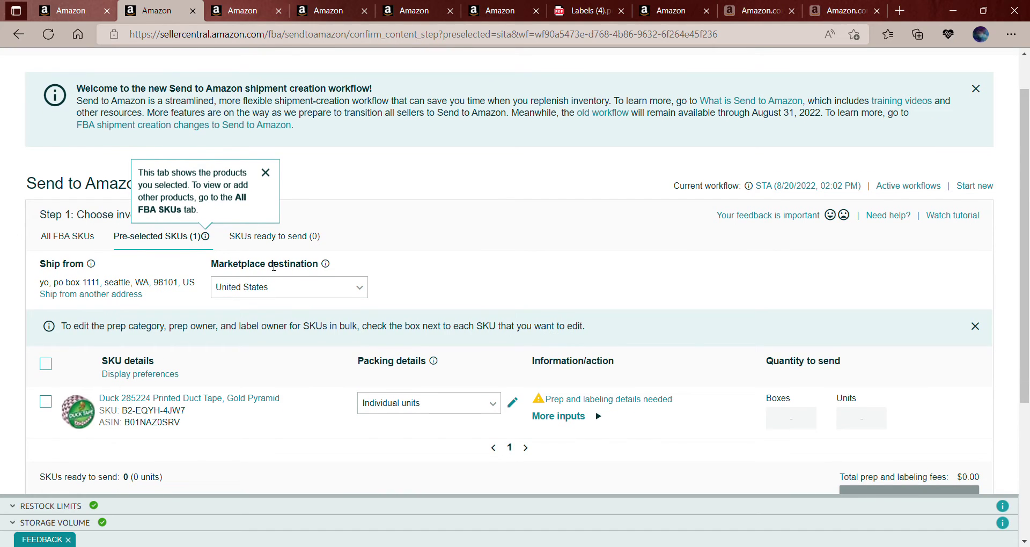
{"action": "mouse_move", "coordinate": [91, 263]}
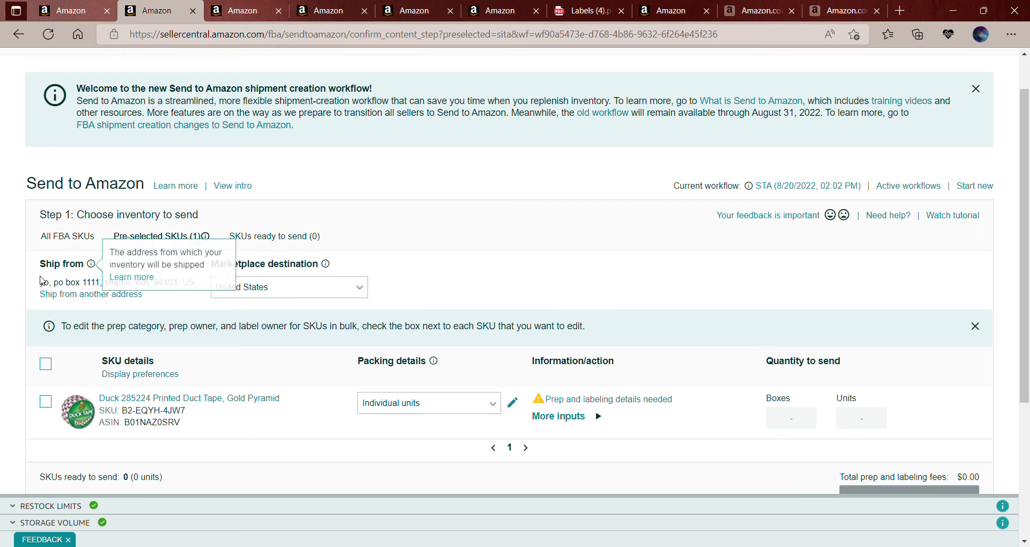
{"action": "scroll", "coordinate": [145, 280], "scroll_direction": "down", "scroll_amount": 1}
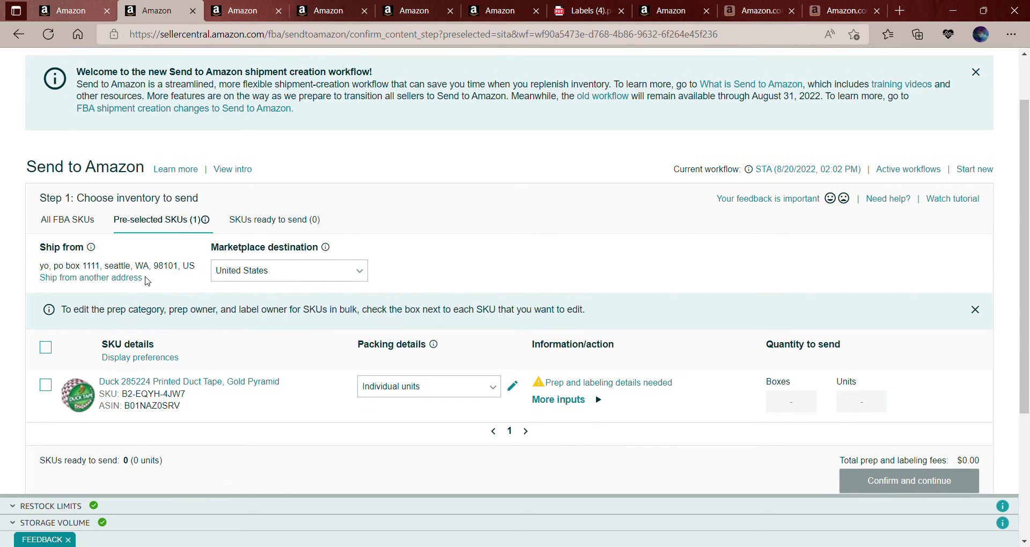
{"action": "scroll", "coordinate": [146, 280], "scroll_direction": "down", "scroll_amount": 2}
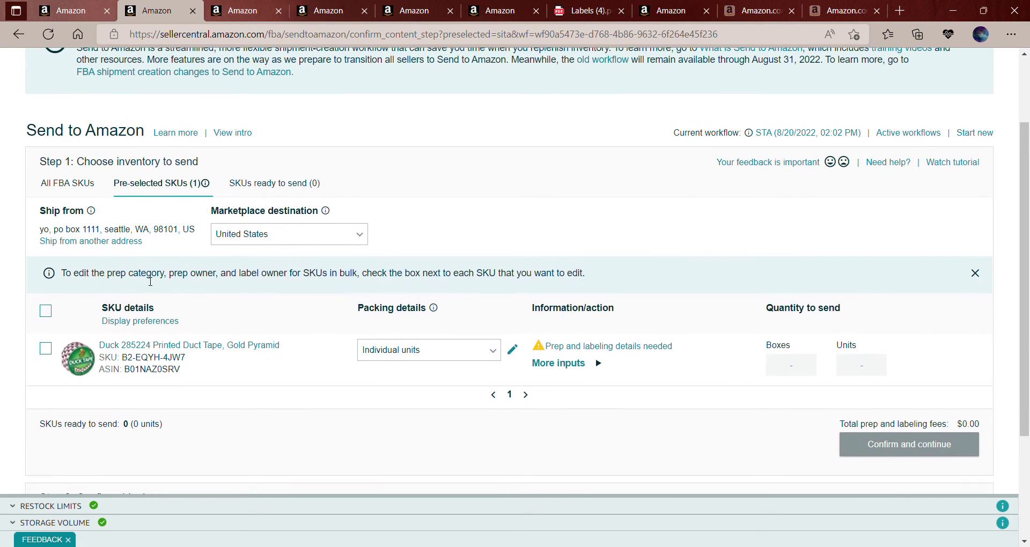
{"action": "scroll", "coordinate": [151, 280], "scroll_direction": "down", "scroll_amount": 1}
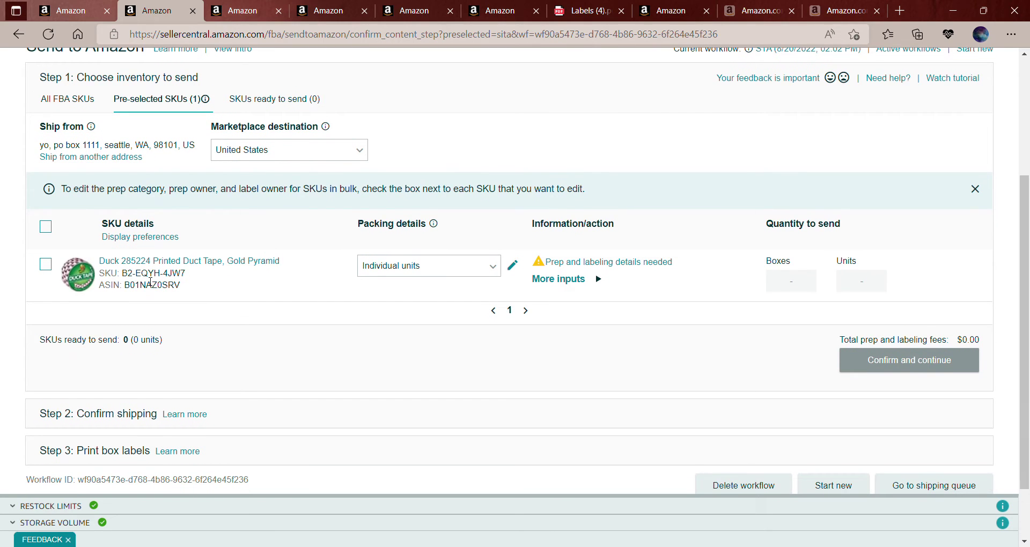
{"action": "left_click", "coordinate": [391, 271]}
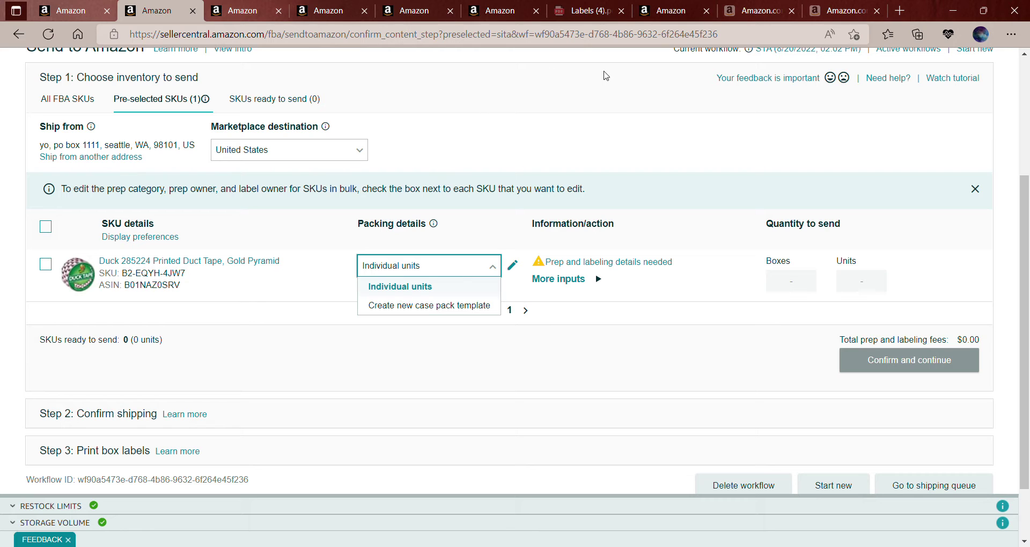
Step: Look at the "This is a Set Do Not Separate" stickers on Amazon.com, then return to the Send to Amazon workflow
{"action": "left_click", "coordinate": [833, 6]}
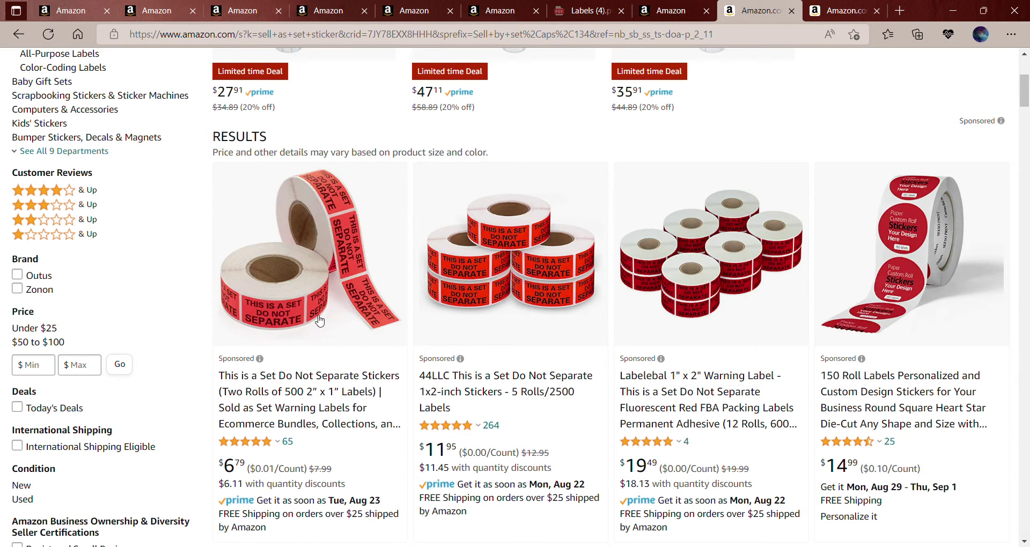
{"action": "left_click", "coordinate": [155, 7]}
{"action": "left_click", "coordinate": [405, 264]}
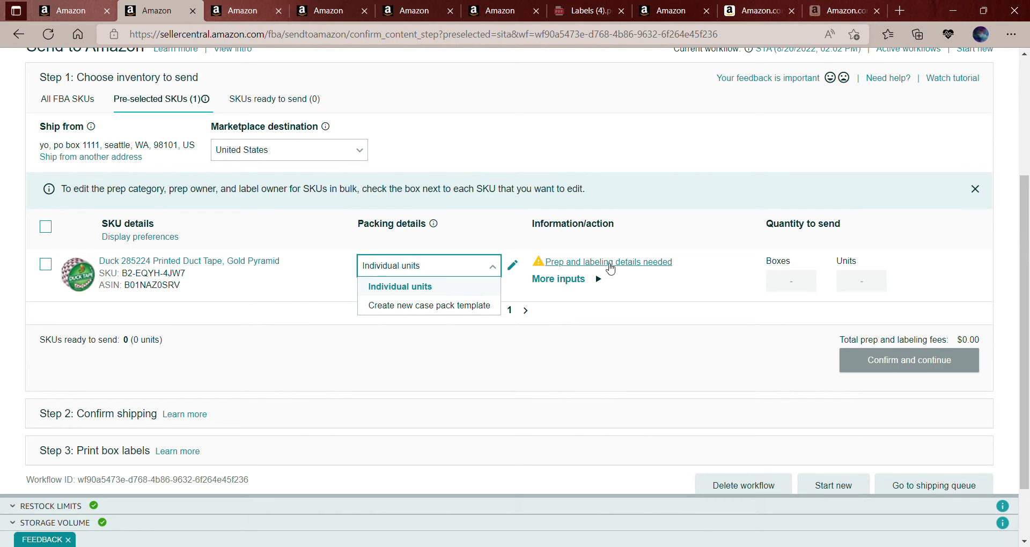
Step: Set the duct tape's prep category to No prep needed and save the prep guidance
{"action": "left_click", "coordinate": [595, 279]}
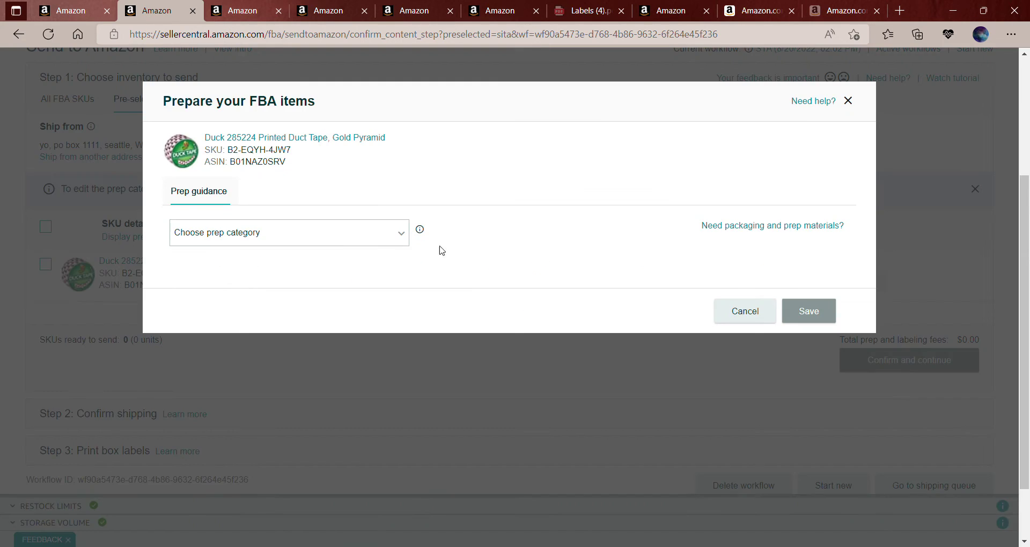
{"action": "left_click", "coordinate": [304, 234]}
{"action": "scroll", "coordinate": [306, 219], "scroll_direction": "down", "scroll_amount": 1}
{"action": "scroll", "coordinate": [306, 219], "scroll_direction": "down", "scroll_amount": 1}
{"action": "scroll", "coordinate": [306, 219], "scroll_direction": "down", "scroll_amount": 2}
{"action": "scroll", "coordinate": [306, 219], "scroll_direction": "down", "scroll_amount": 1}
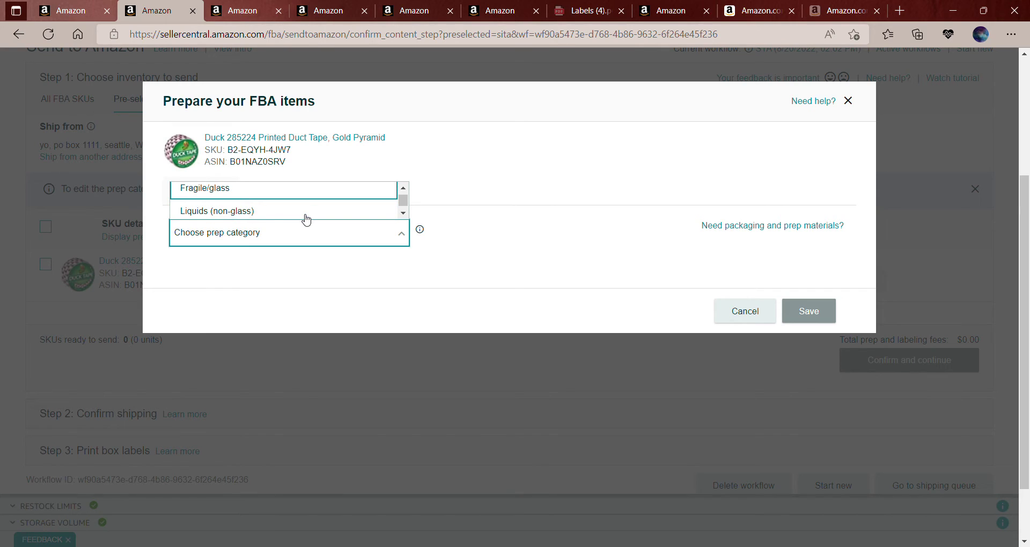
{"action": "scroll", "coordinate": [307, 219], "scroll_direction": "down", "scroll_amount": 1}
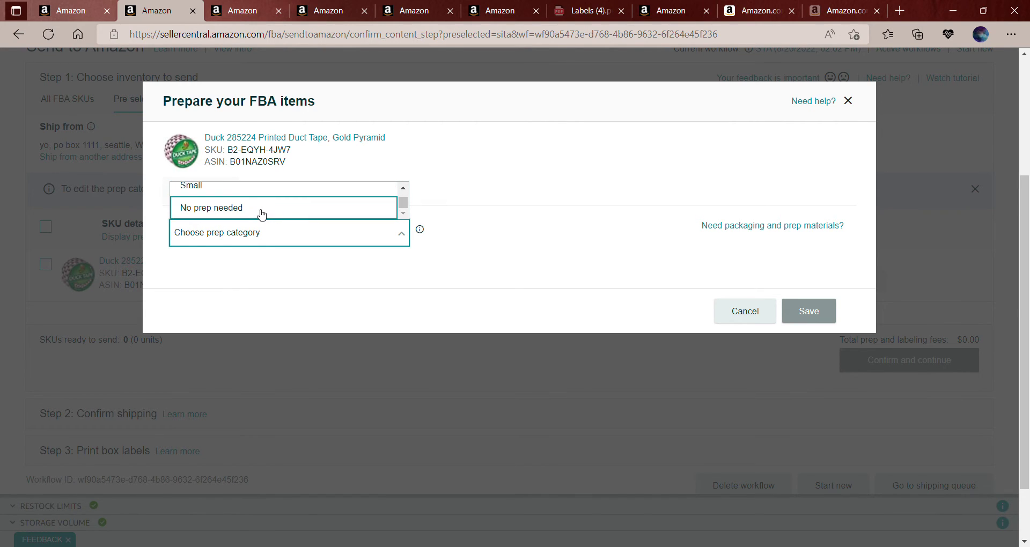
{"action": "scroll", "coordinate": [262, 200], "scroll_direction": "up", "scroll_amount": 5}
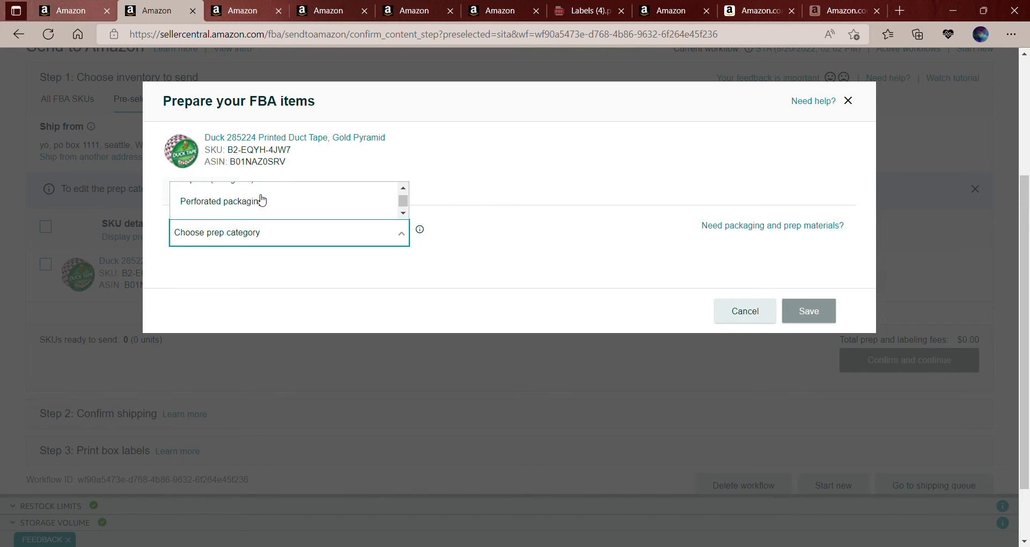
{"action": "scroll", "coordinate": [262, 200], "scroll_direction": "down", "scroll_amount": 5}
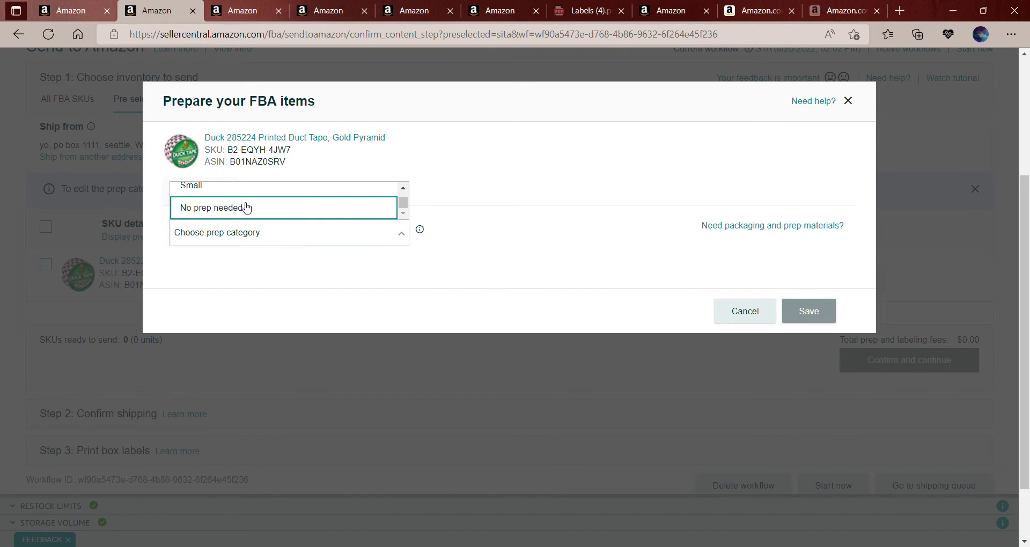
{"action": "left_click", "coordinate": [247, 208]}
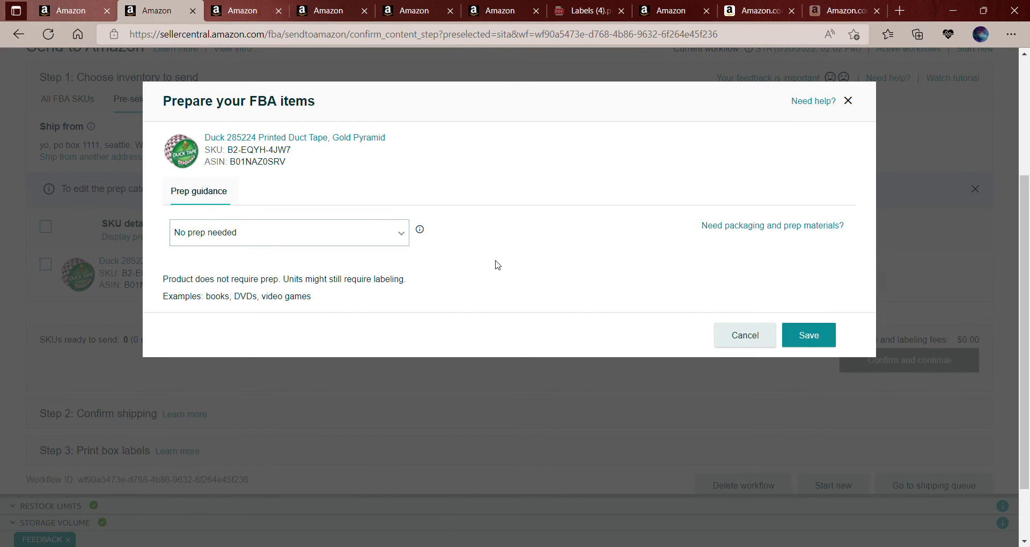
{"action": "left_click", "coordinate": [824, 342]}
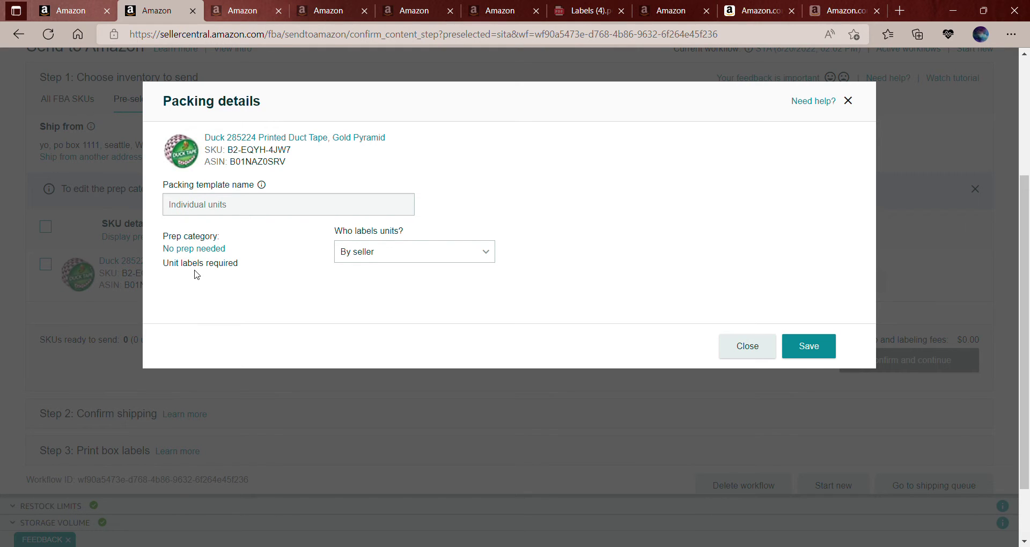
Step: Set the duct tape's unit labeling to By seller and save the packing details
{"action": "left_click", "coordinate": [379, 256]}
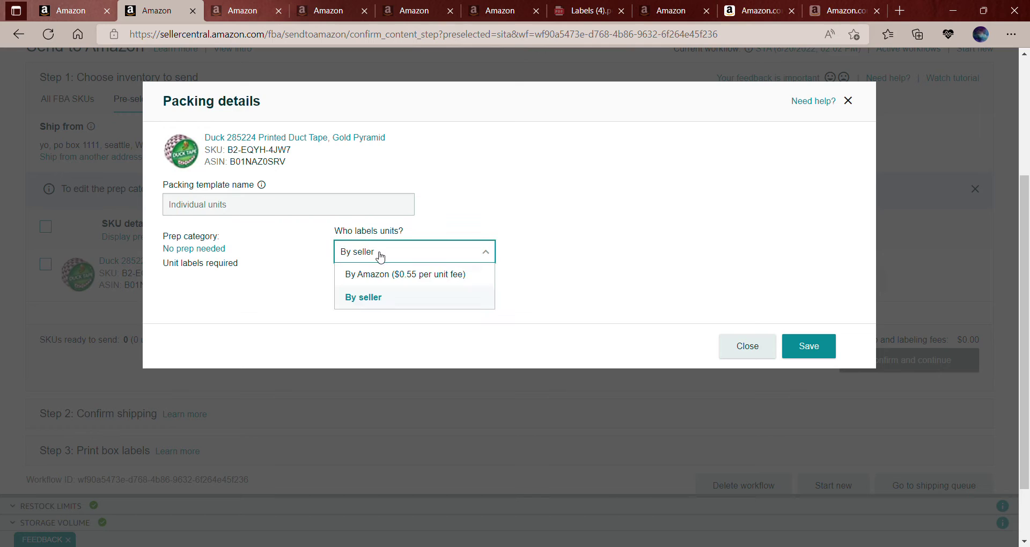
{"action": "left_click", "coordinate": [427, 302]}
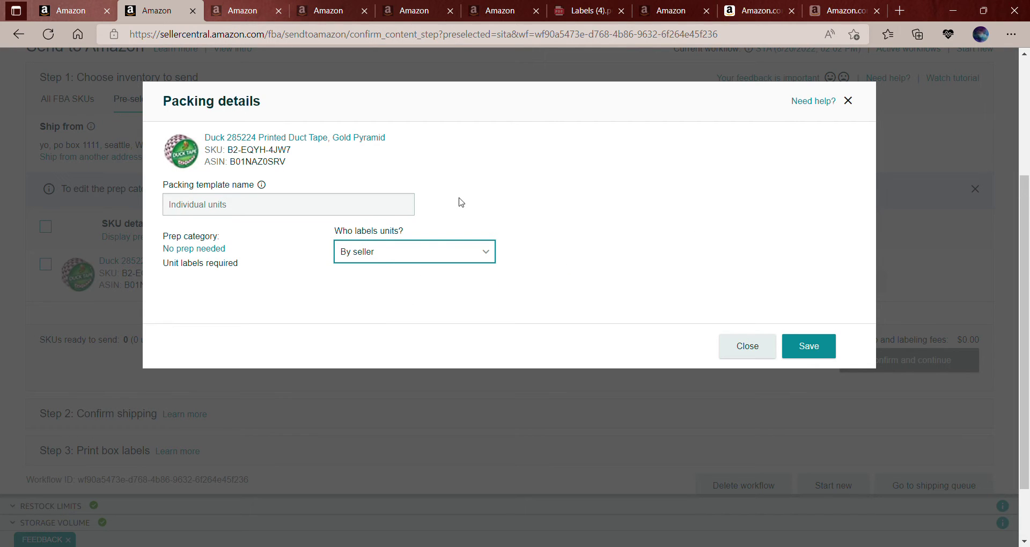
{"action": "left_click", "coordinate": [817, 347]}
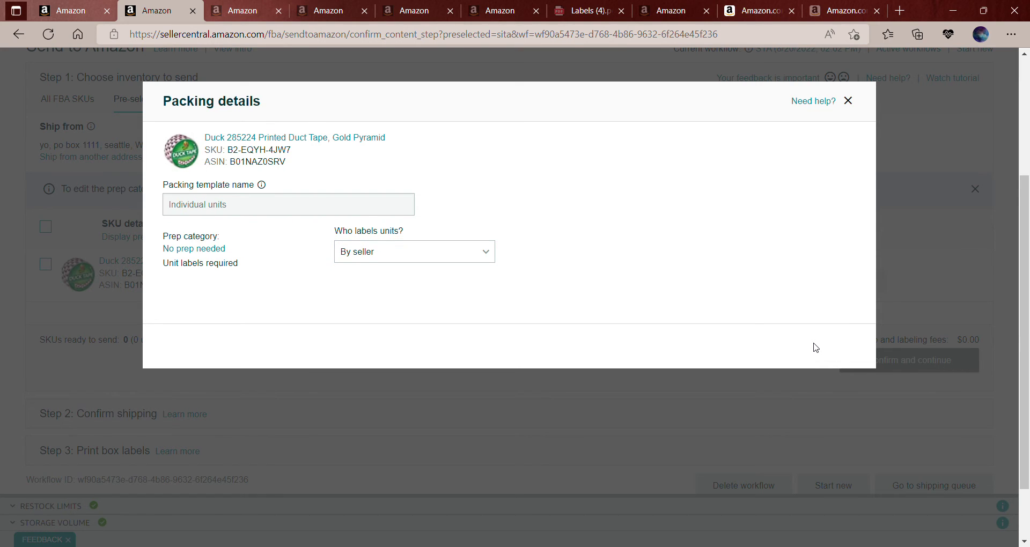
Step: Set the duct tape's quantity to send to 3 units
{"action": "scroll", "coordinate": [815, 348], "scroll_direction": "down", "scroll_amount": 1}
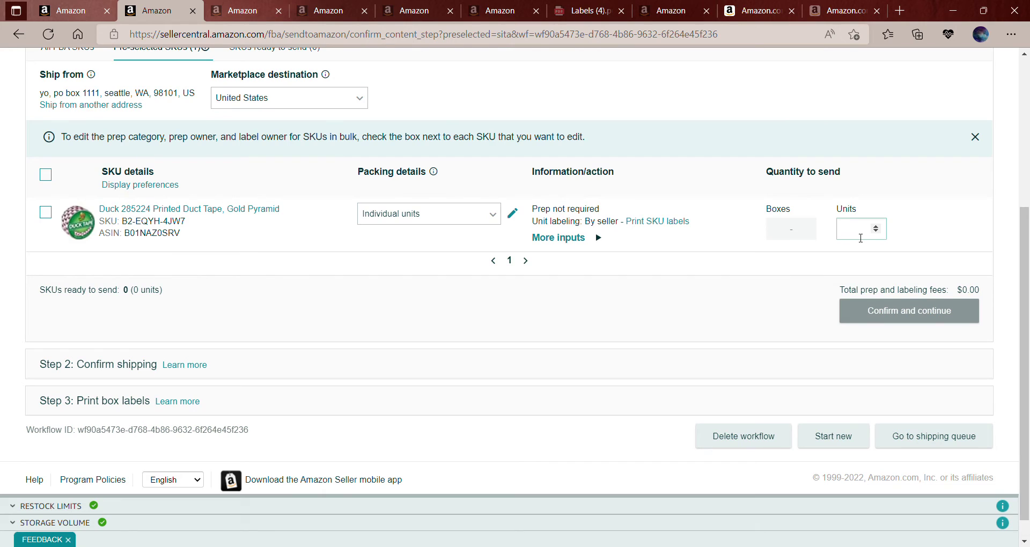
{"action": "left_click", "coordinate": [881, 229]}
{"action": "left_click", "coordinate": [875, 227]}
{"action": "left_click", "coordinate": [876, 226]}
{"action": "left_click", "coordinate": [876, 227]}
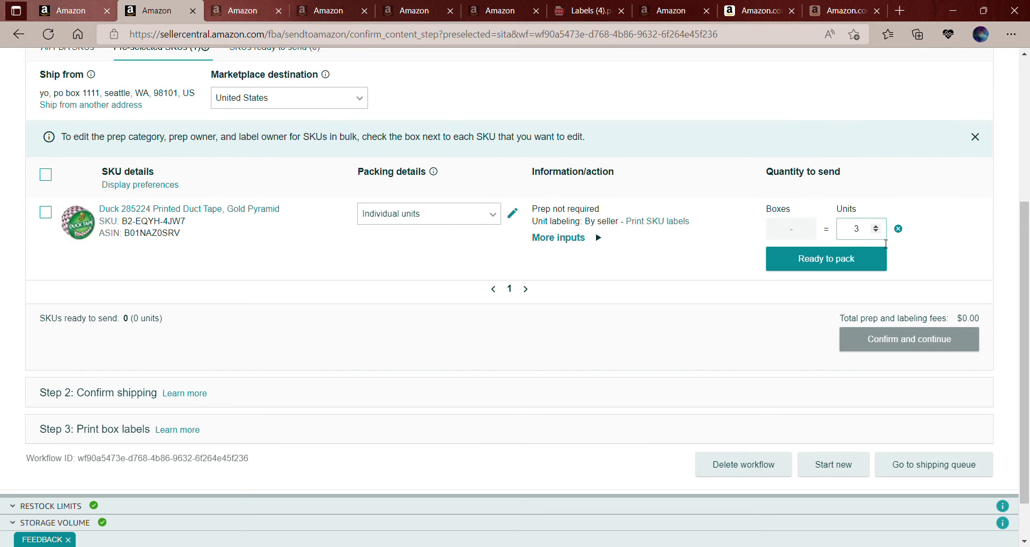
Step: Print 3 SKU labels for the duct tape in the standard format, 30-up labels 1" x 2-5/8" on US Letter
{"action": "left_click", "coordinate": [672, 222]}
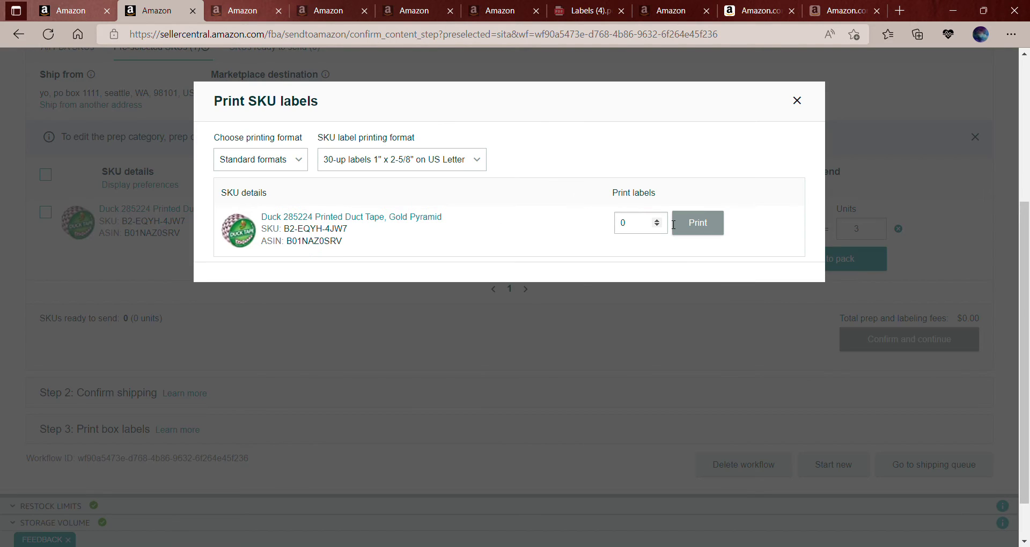
{"action": "left_click", "coordinate": [656, 221]}
{"action": "left_click", "coordinate": [656, 221]}
{"action": "left_click", "coordinate": [656, 221]}
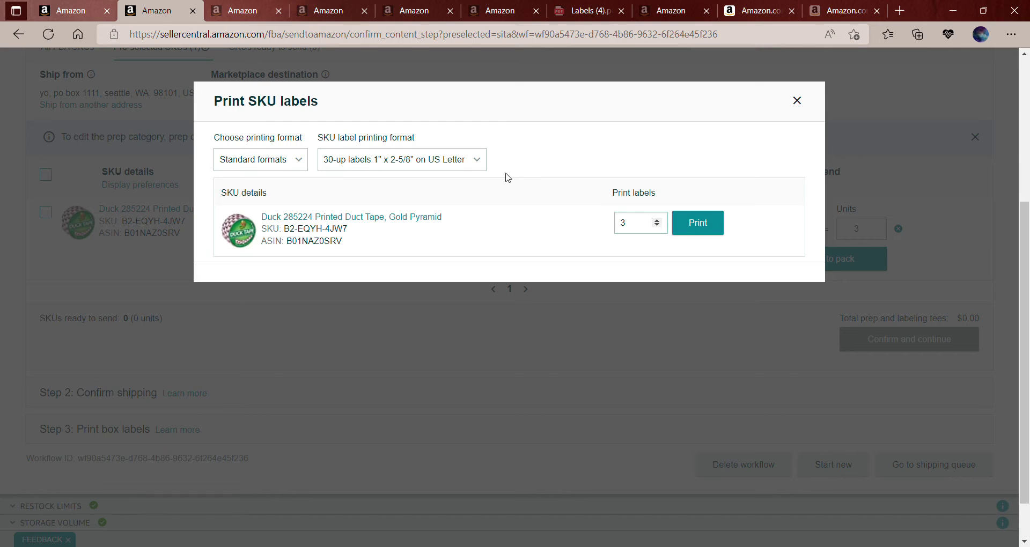
{"action": "left_click", "coordinate": [287, 160]}
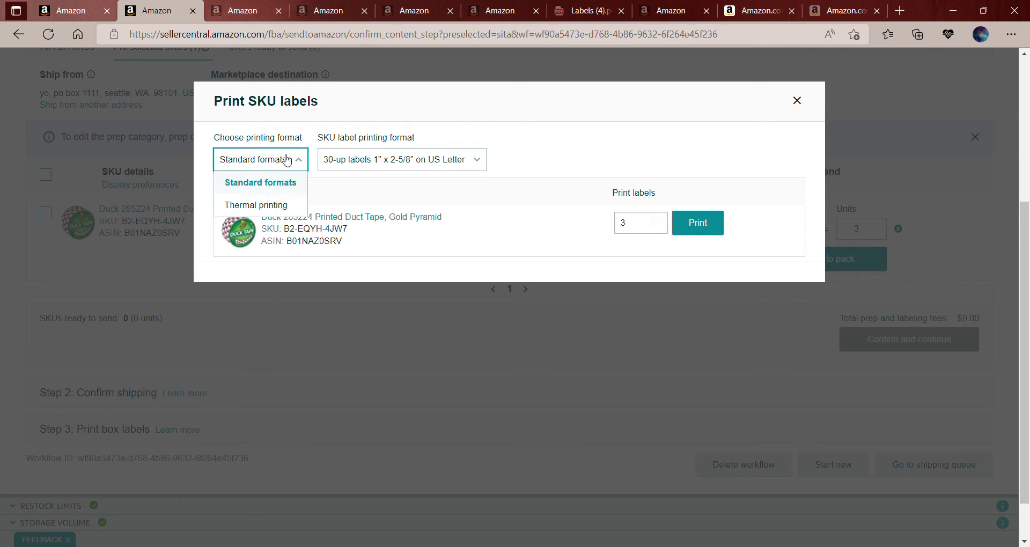
{"action": "left_click", "coordinate": [360, 165]}
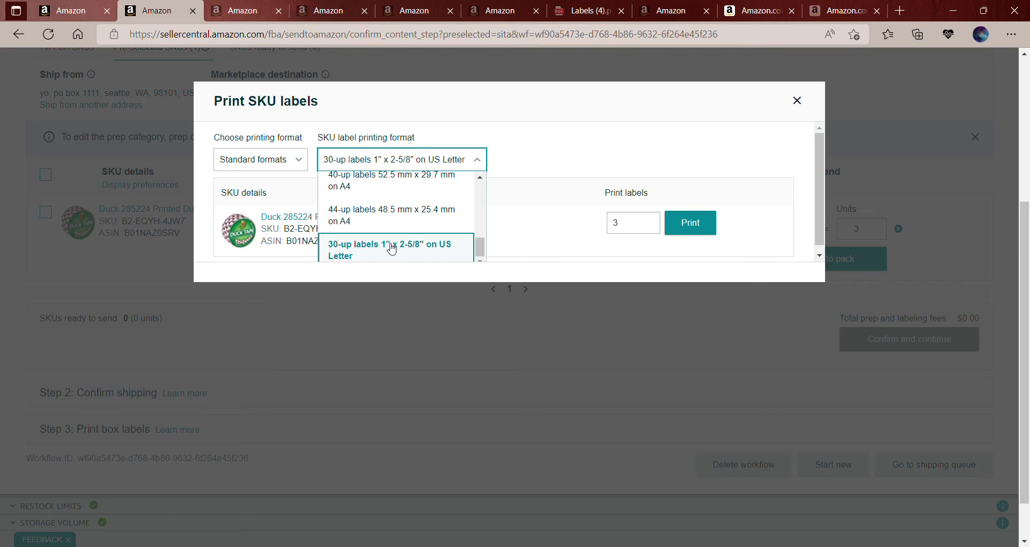
{"action": "left_click", "coordinate": [444, 255]}
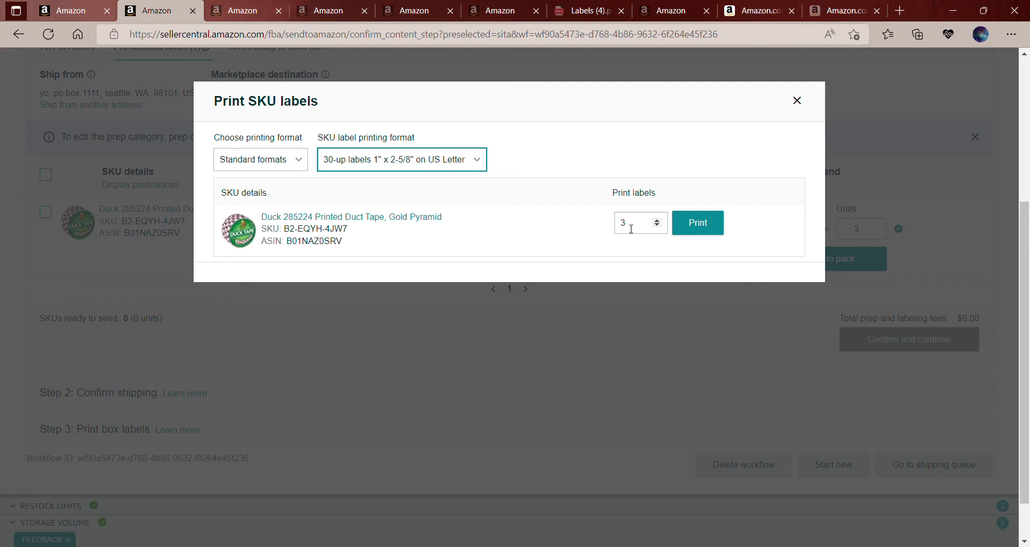
{"action": "left_click", "coordinate": [706, 225]}
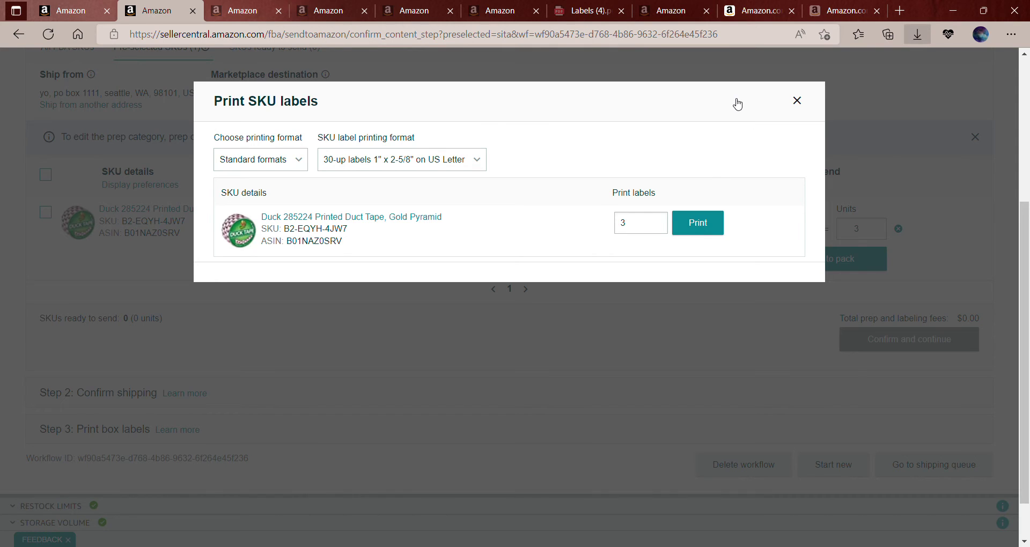
Step: Look over the generated label PDF, then return to the Send to Amazon workflow and close the label printing dialog
{"action": "scroll", "coordinate": [381, 184], "scroll_direction": "up", "scroll_amount": 1}
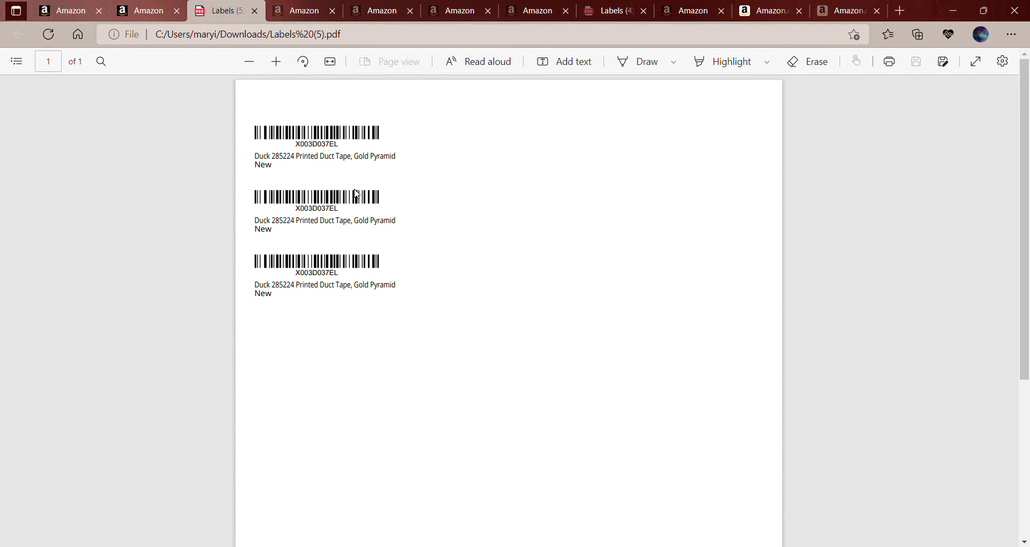
{"action": "left_click", "coordinate": [155, 13]}
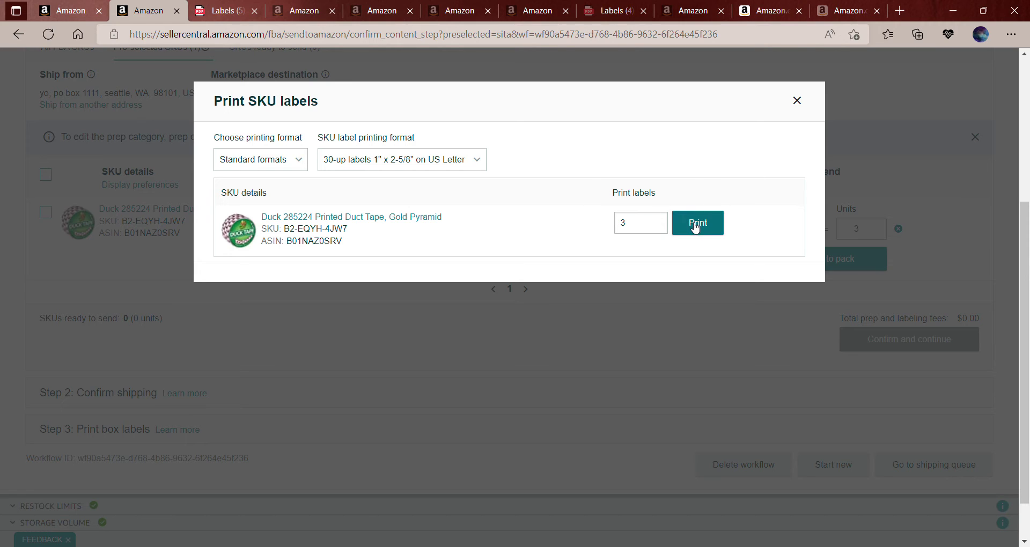
{"action": "left_click", "coordinate": [797, 100]}
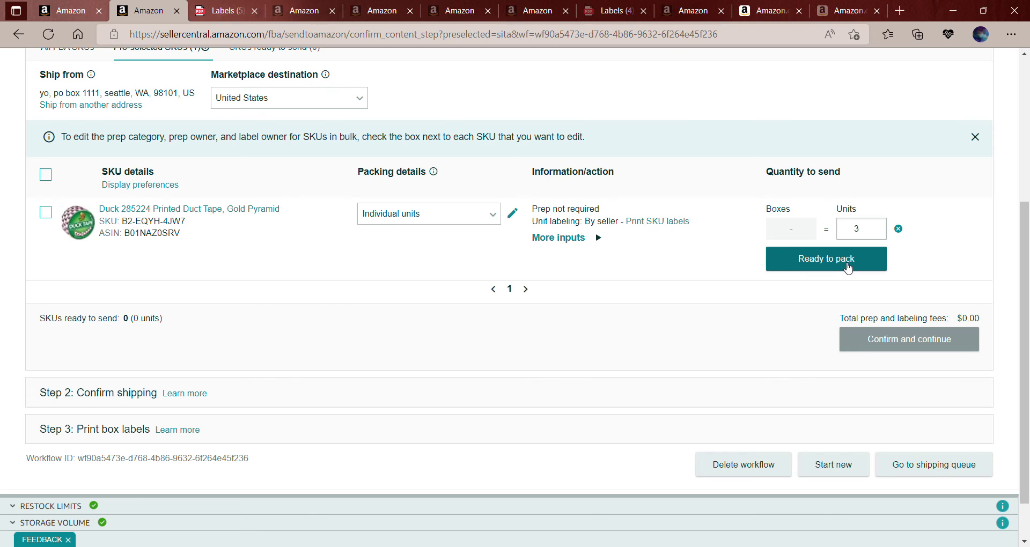
Step: Mark the duct tape as ready to pack and proceed to packing individual units
{"action": "left_click", "coordinate": [877, 261]}
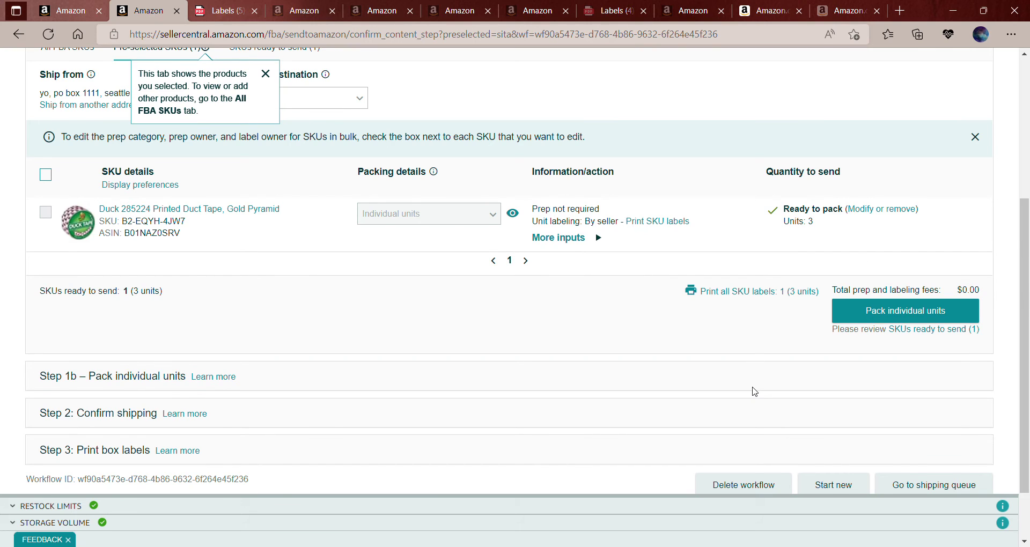
{"action": "scroll", "coordinate": [754, 391], "scroll_direction": "down", "scroll_amount": 2}
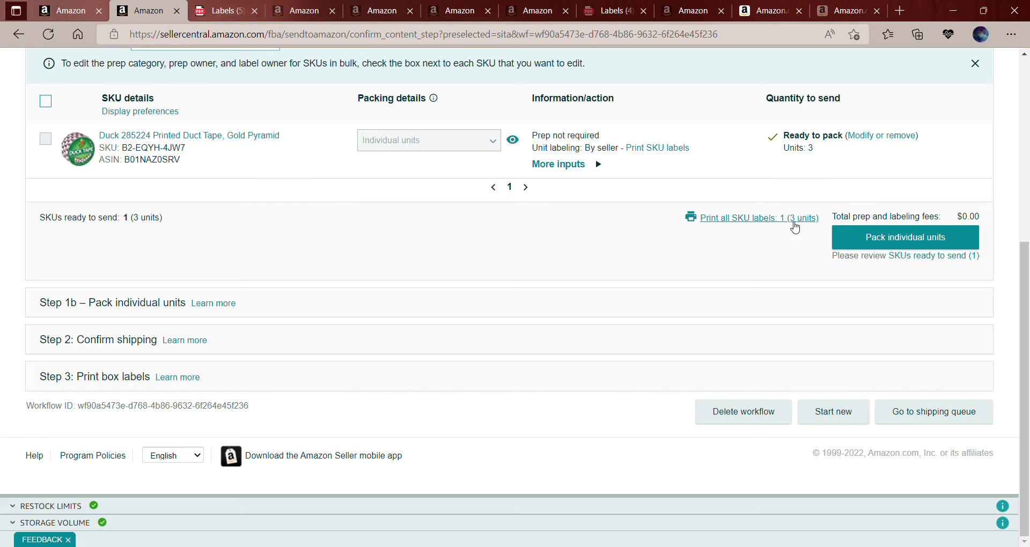
{"action": "left_click", "coordinate": [856, 238]}
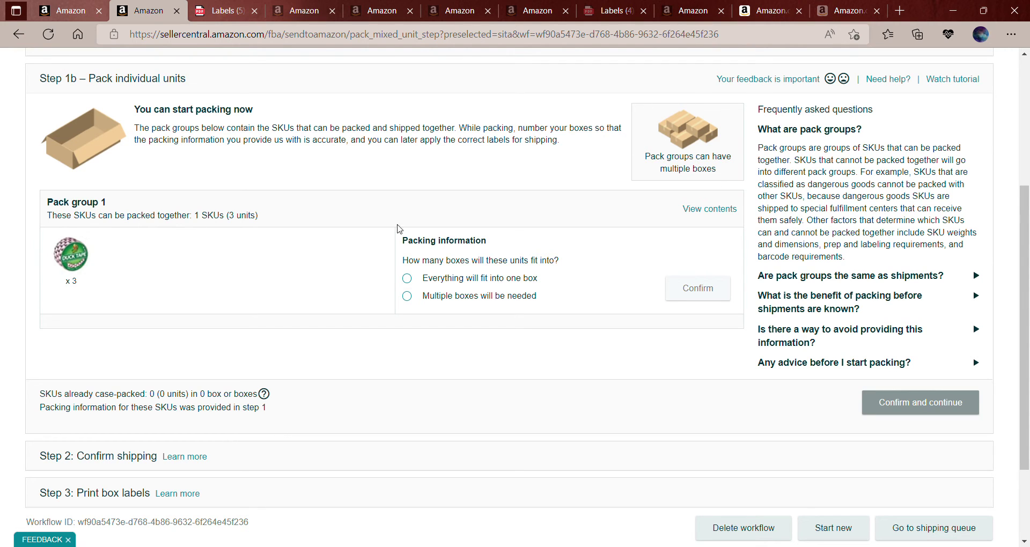
Step: Pack everything in Pack group 1 into one box measuring 8 x 6 x 5 in and weighing 1 lb, and confirm the packing information
{"action": "left_click", "coordinate": [407, 278]}
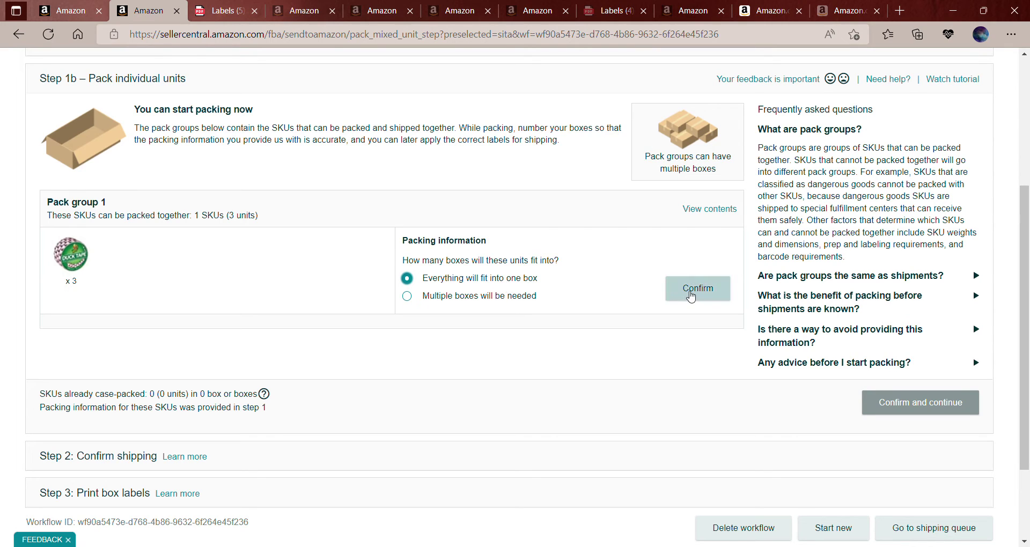
{"action": "left_click", "coordinate": [691, 294]}
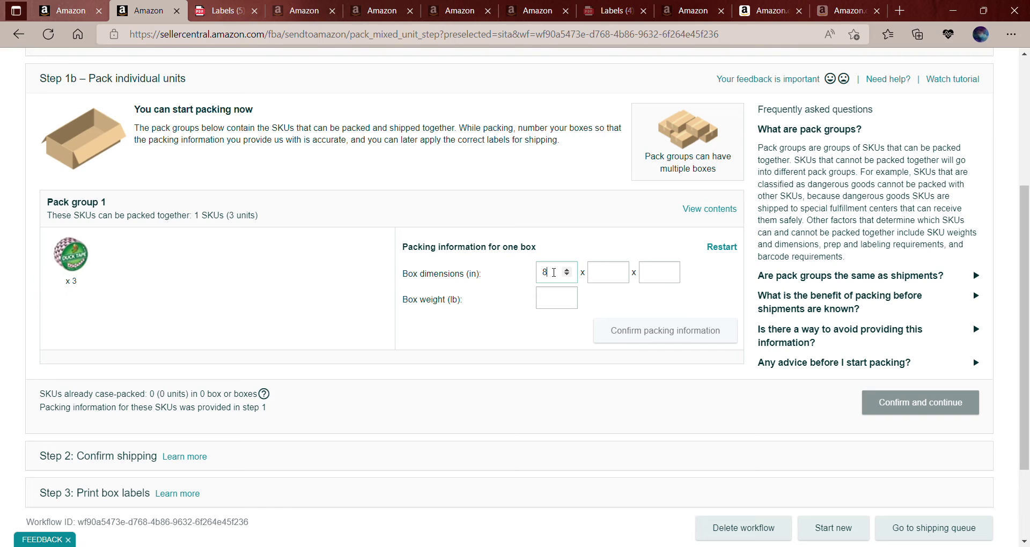
{"action": "left_click", "coordinate": [602, 274]}
{"action": "left_click", "coordinate": [656, 286]}
{"action": "type", "text": "5"}
{"action": "left_click", "coordinate": [564, 300]}
{"action": "type", "text": "0"}
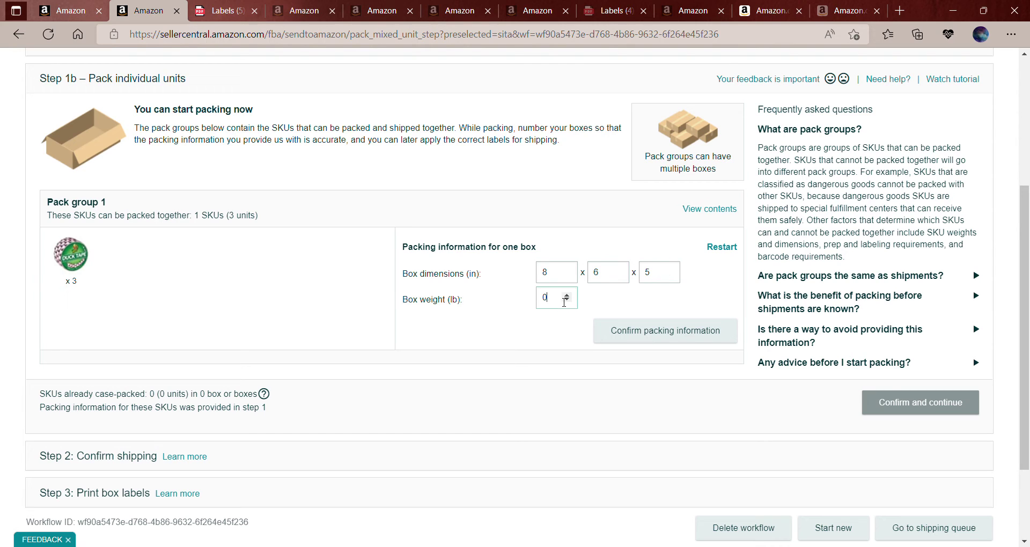
{"action": "left_click", "coordinate": [566, 295]}
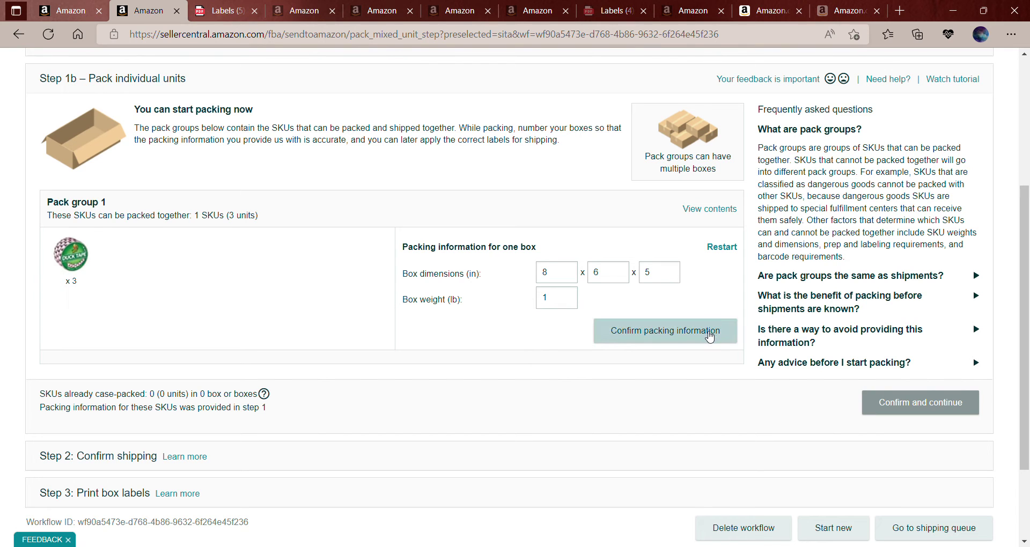
{"action": "left_click", "coordinate": [710, 336]}
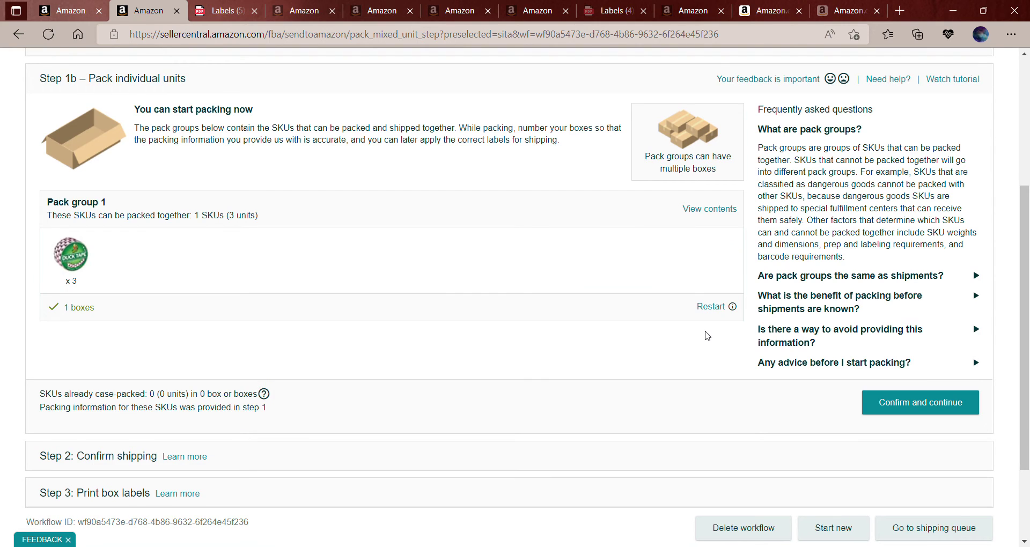
Step: Confirm the packing to continue to shipping, and set the ship date to 08/22/2022
{"action": "scroll", "coordinate": [707, 336], "scroll_direction": "down", "scroll_amount": 2}
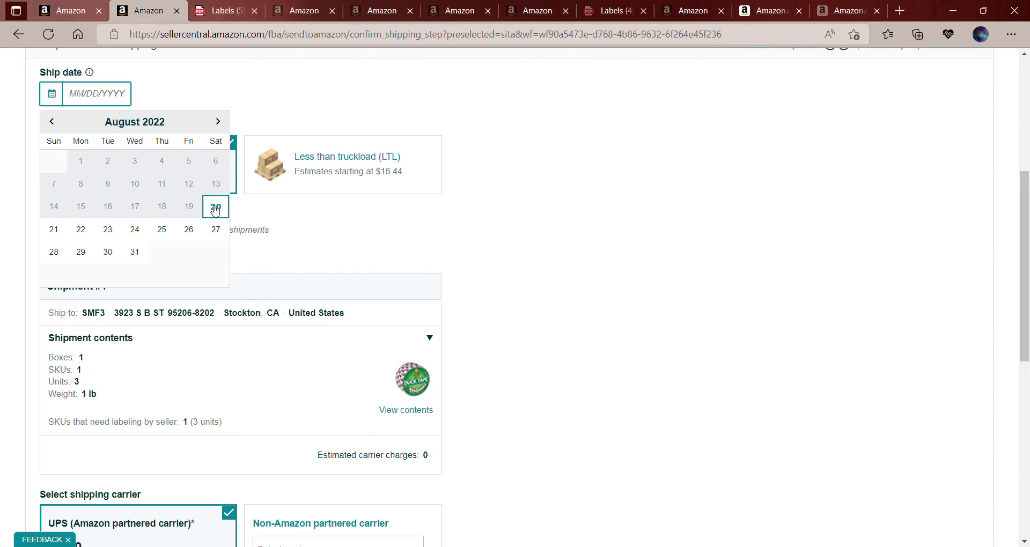
{"action": "left_click", "coordinate": [82, 231]}
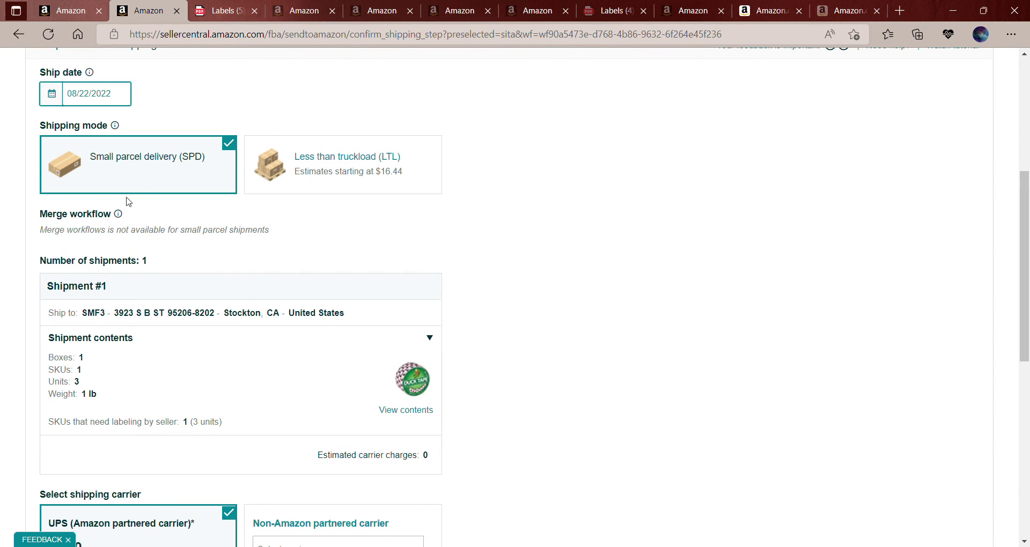
Step: Review the shipping mode, destination, shipment contents, carrier options and estimated fees for Shipment #1
{"action": "scroll", "coordinate": [241, 253], "scroll_direction": "down", "scroll_amount": 1}
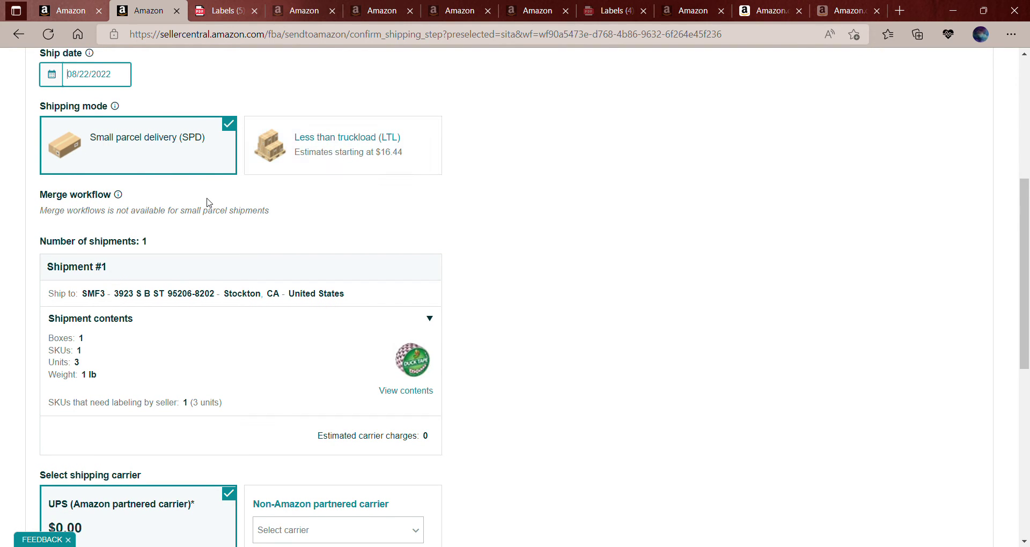
{"action": "scroll", "coordinate": [209, 203], "scroll_direction": "down", "scroll_amount": 3}
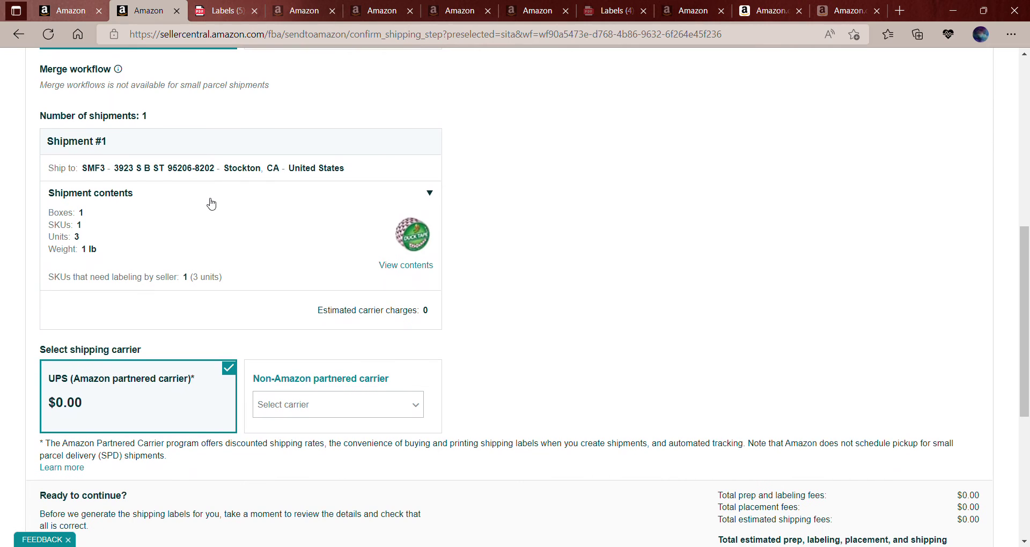
{"action": "scroll", "coordinate": [186, 180], "scroll_direction": "down", "scroll_amount": 1}
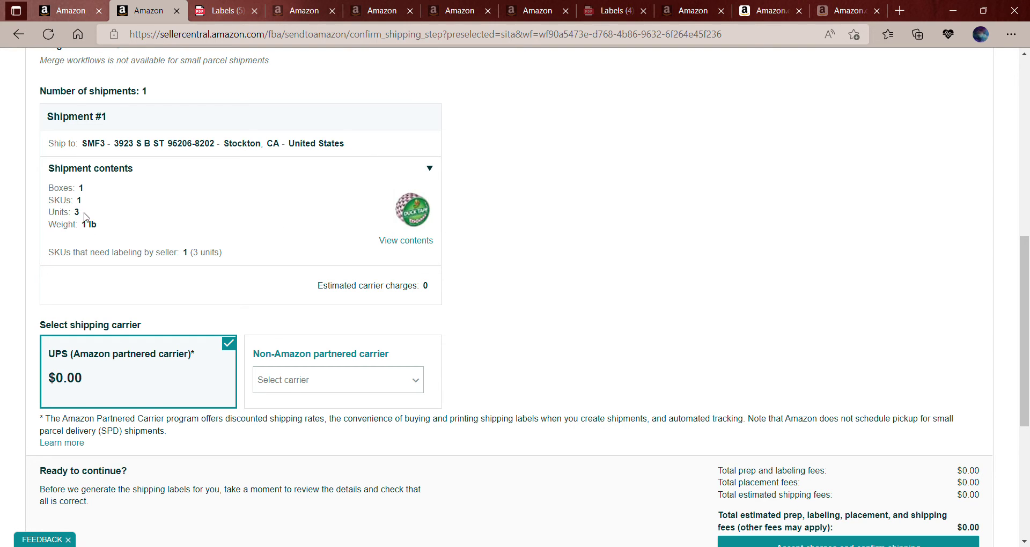
{"action": "scroll", "coordinate": [120, 222], "scroll_direction": "down", "scroll_amount": 1}
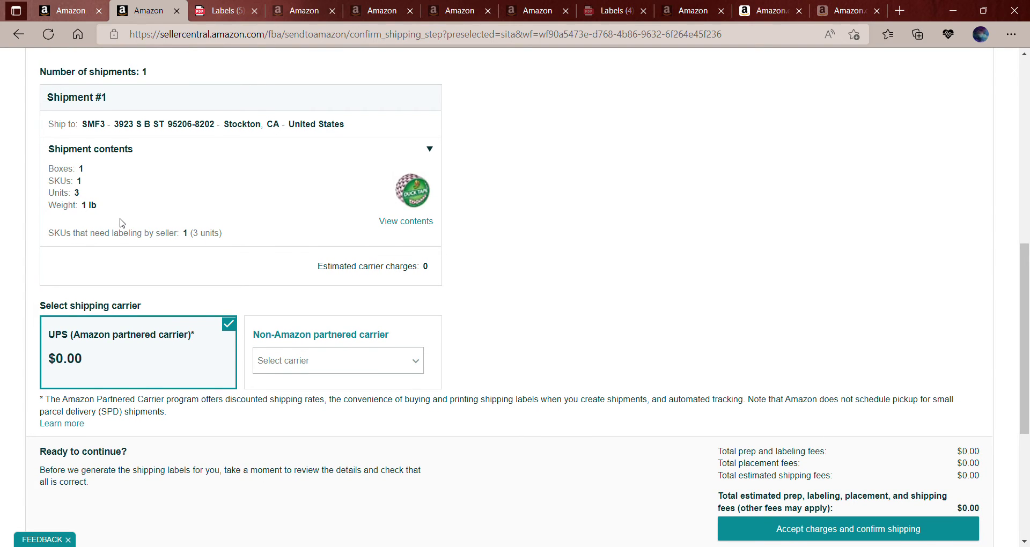
{"action": "scroll", "coordinate": [121, 223], "scroll_direction": "down", "scroll_amount": 2}
{"action": "scroll", "coordinate": [120, 222], "scroll_direction": "down", "scroll_amount": 1}
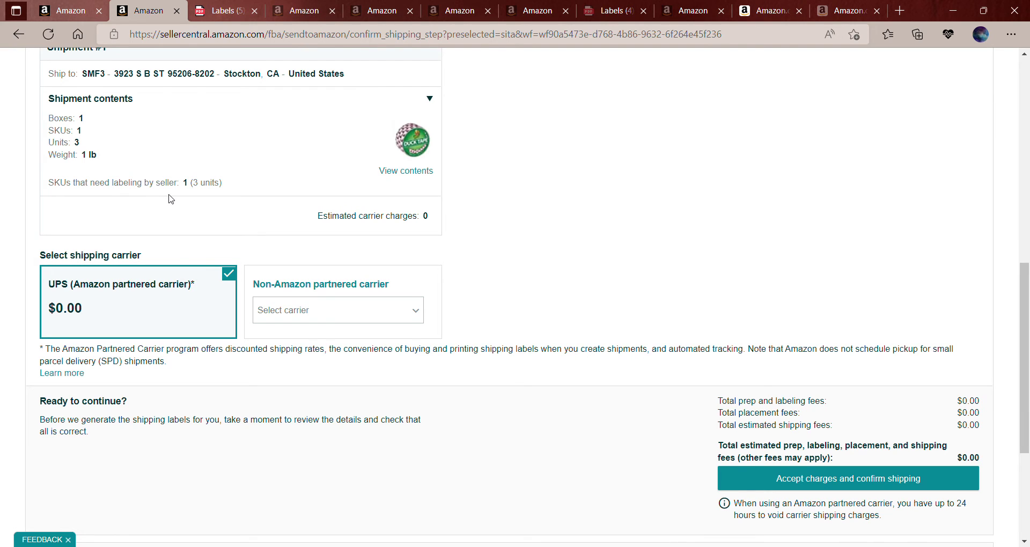
{"action": "scroll", "coordinate": [171, 199], "scroll_direction": "down", "scroll_amount": 1}
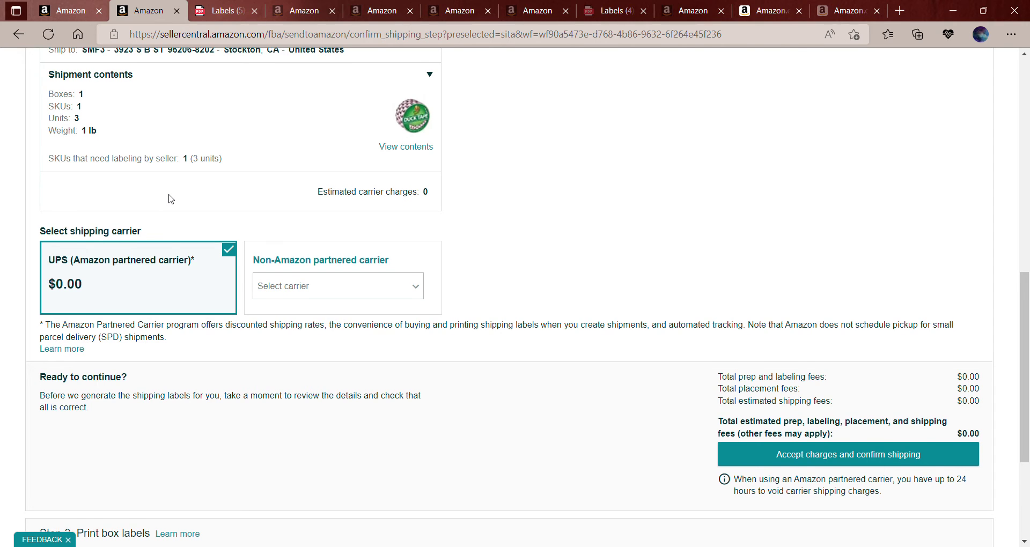
{"action": "scroll", "coordinate": [171, 199], "scroll_direction": "down", "scroll_amount": 1}
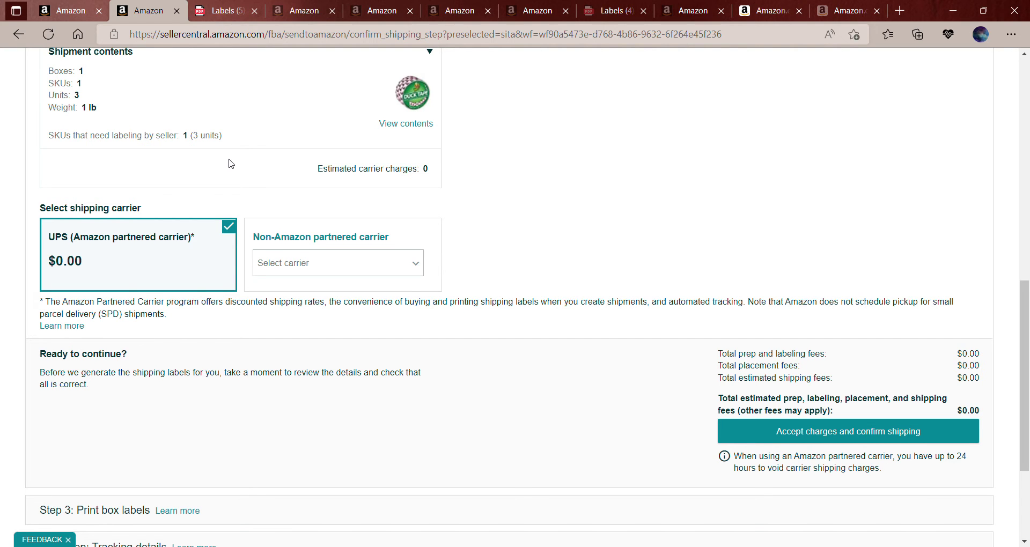
{"action": "scroll", "coordinate": [230, 163], "scroll_direction": "down", "scroll_amount": 3}
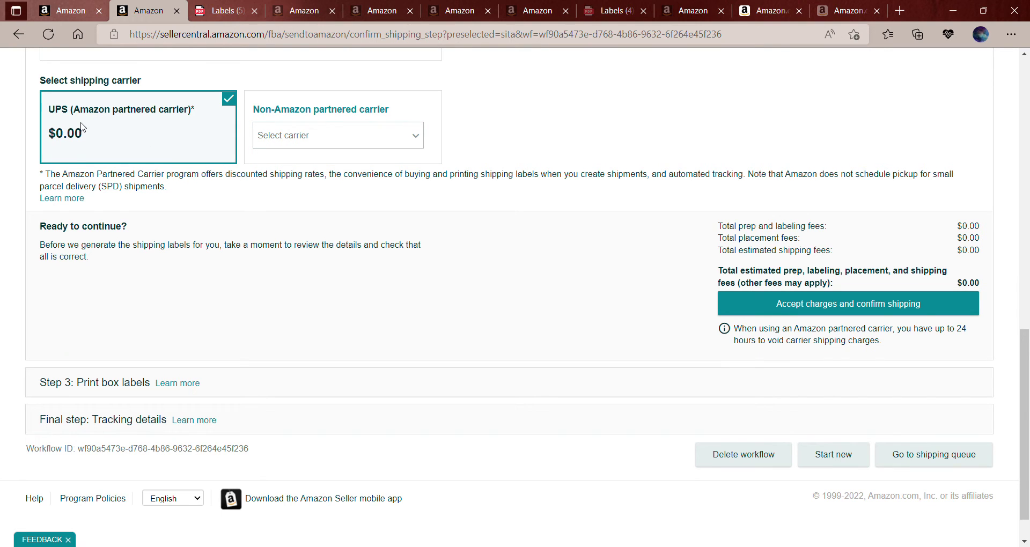
Step: Check the non-Amazon partnered carriers, keep UPS (Amazon partnered carrier), then accept the charges and confirm shipping
{"action": "left_click", "coordinate": [390, 137]}
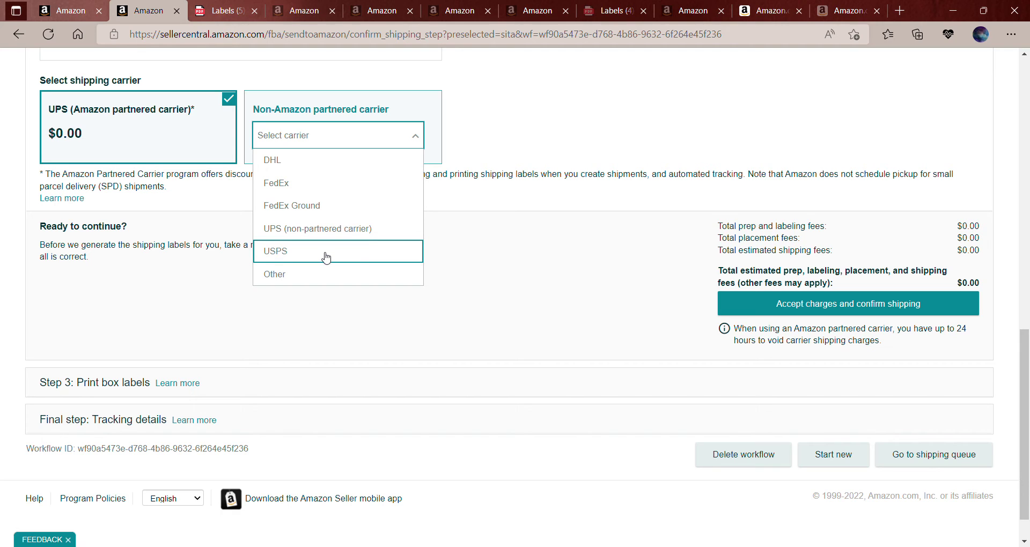
{"action": "left_click", "coordinate": [150, 136]}
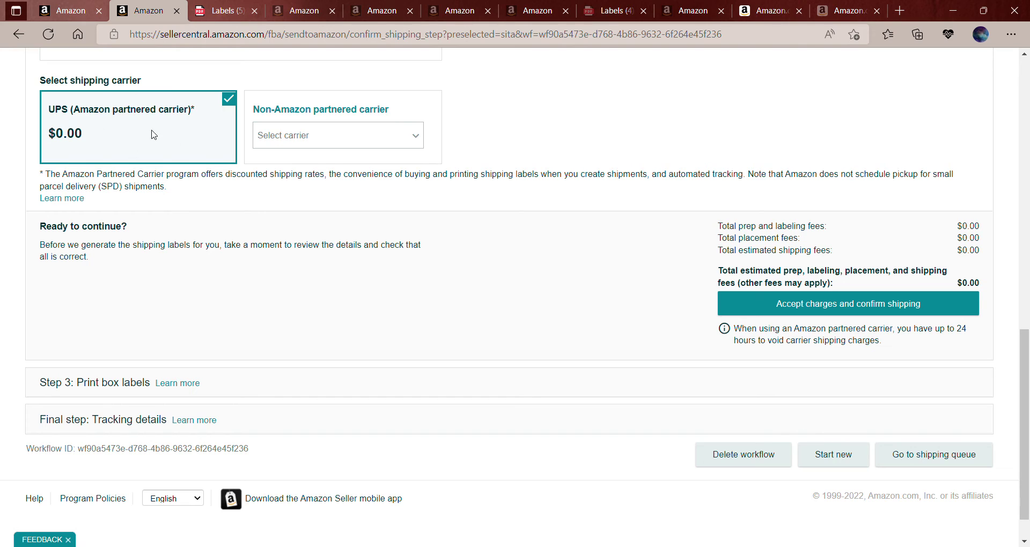
{"action": "left_click", "coordinate": [793, 302]}
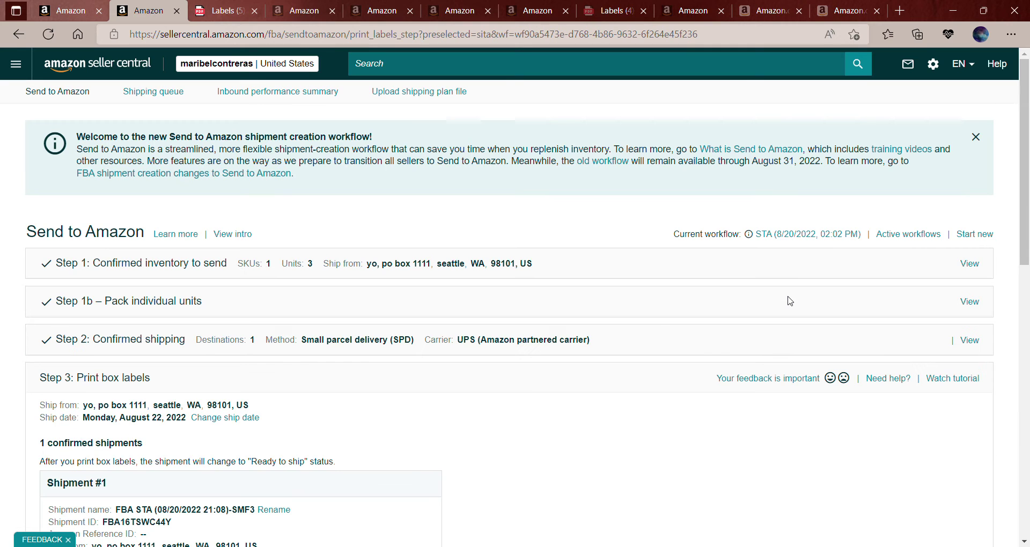
Step: Print the box and shipping labels for Shipment #1 in the Thermal printing - 4 x 6 inches format
{"action": "scroll", "coordinate": [790, 301], "scroll_direction": "down", "scroll_amount": 2}
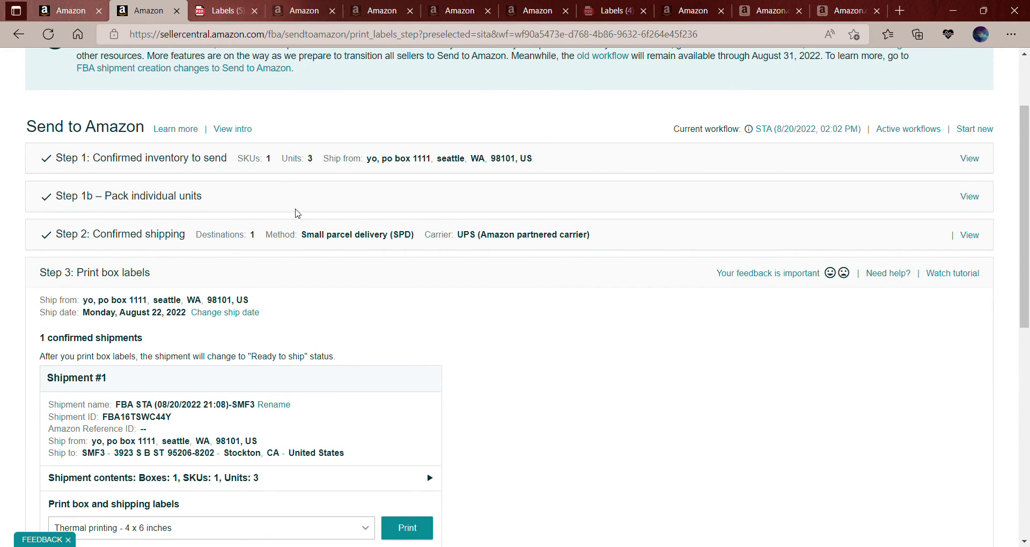
{"action": "scroll", "coordinate": [372, 305], "scroll_direction": "down", "scroll_amount": 2}
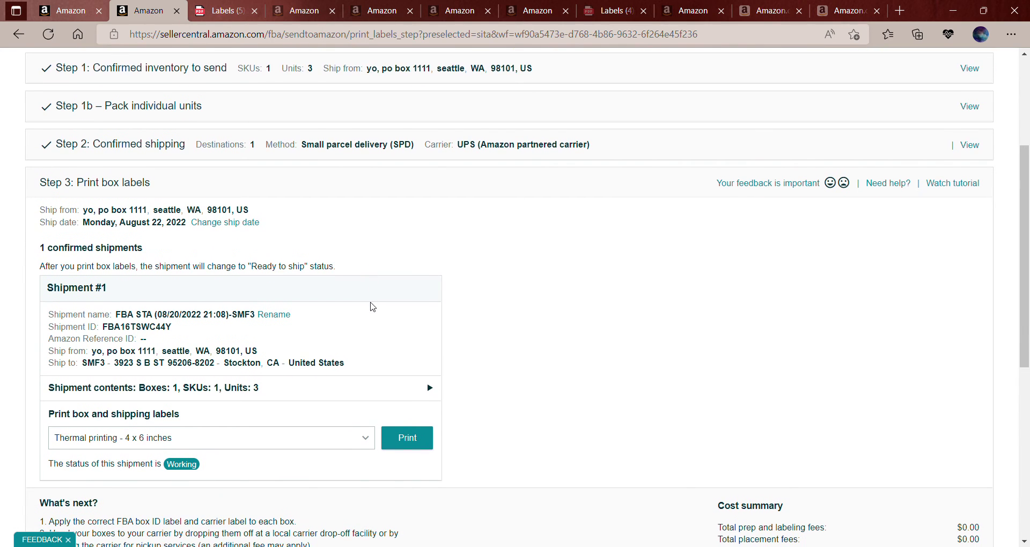
{"action": "scroll", "coordinate": [372, 306], "scroll_direction": "down", "scroll_amount": 1}
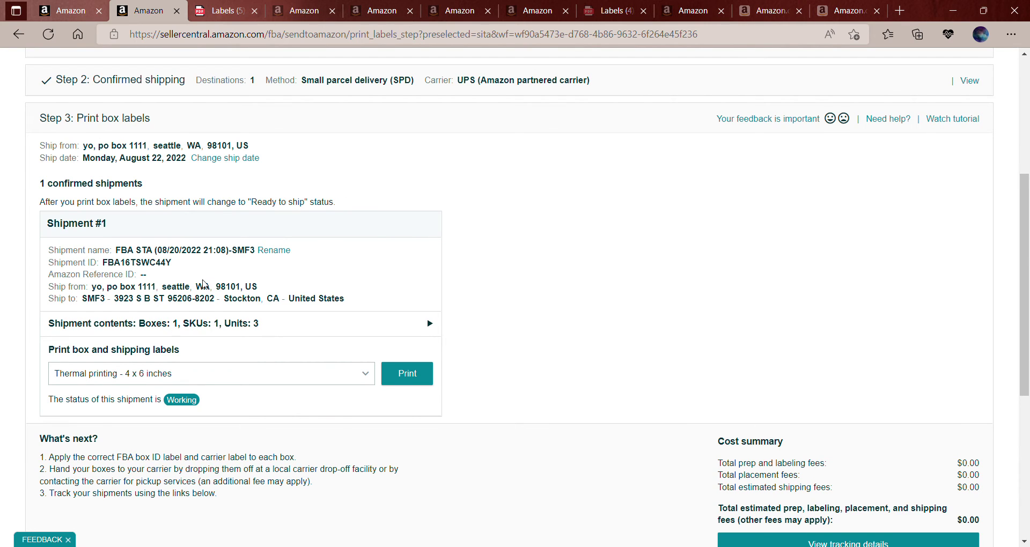
{"action": "scroll", "coordinate": [206, 285], "scroll_direction": "down", "scroll_amount": 1}
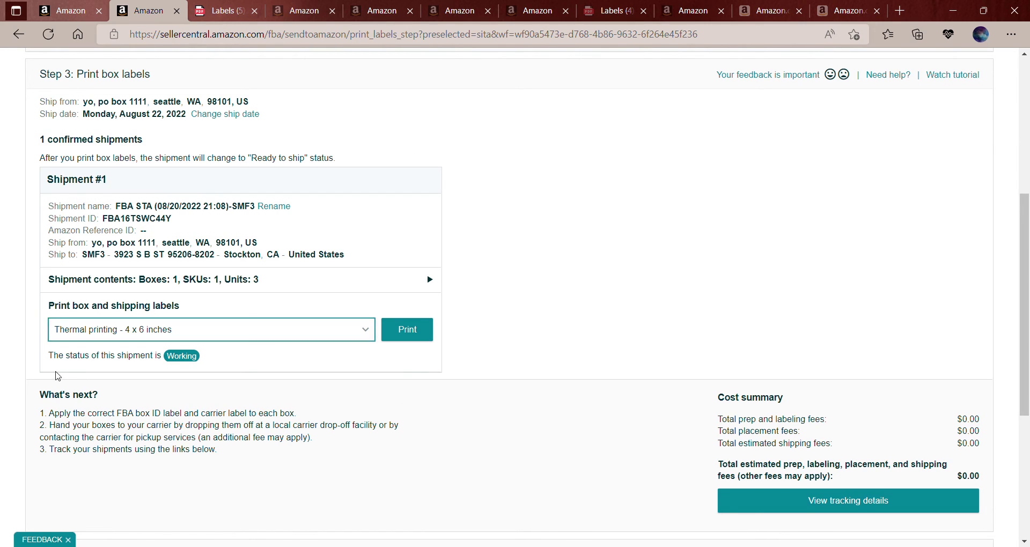
{"action": "left_click", "coordinate": [411, 338]}
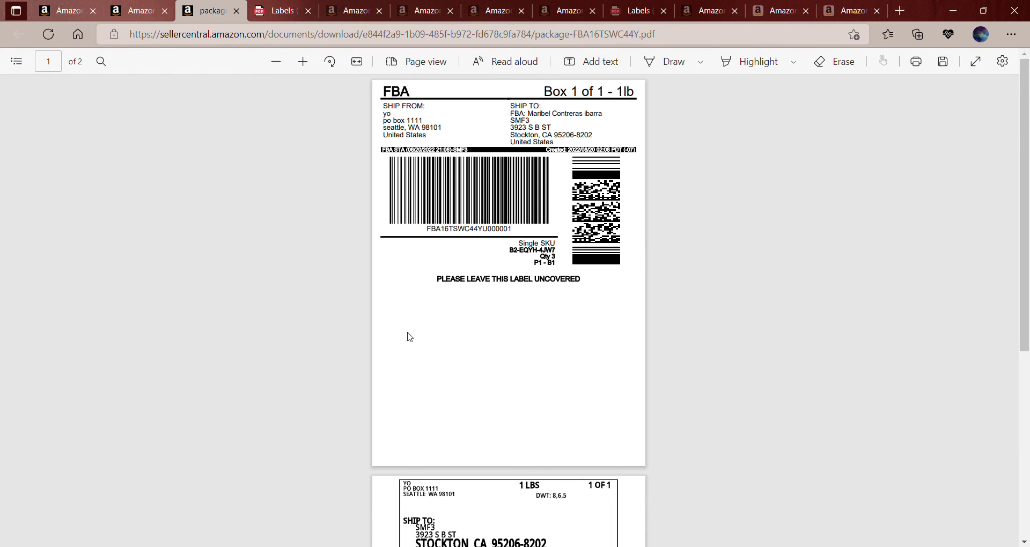
Step: Examine both pages of the label PDF, the FBA box label and the UPS Ground shipping label
{"action": "scroll", "coordinate": [539, 324], "scroll_direction": "down", "scroll_amount": 5}
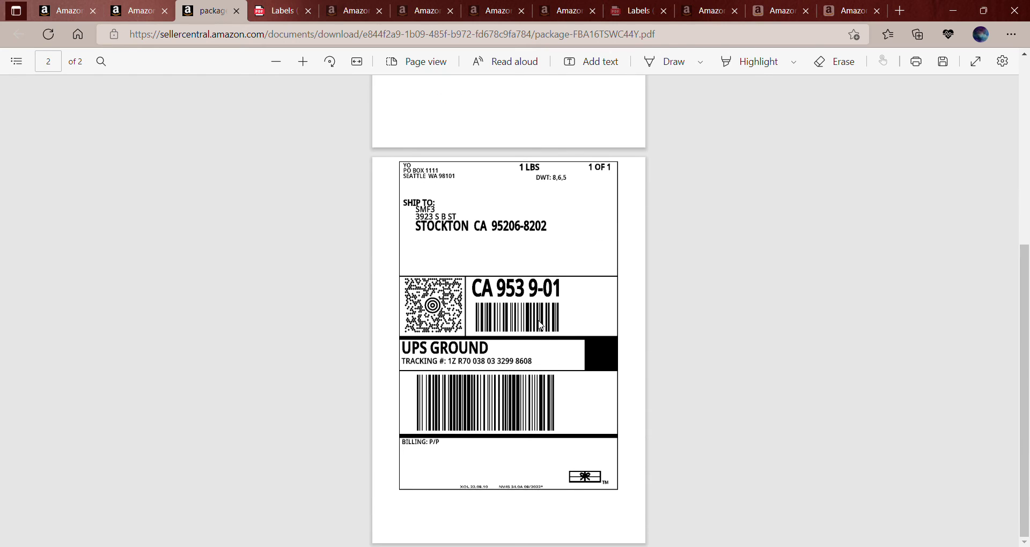
{"action": "scroll", "coordinate": [539, 324], "scroll_direction": "up", "scroll_amount": 5}
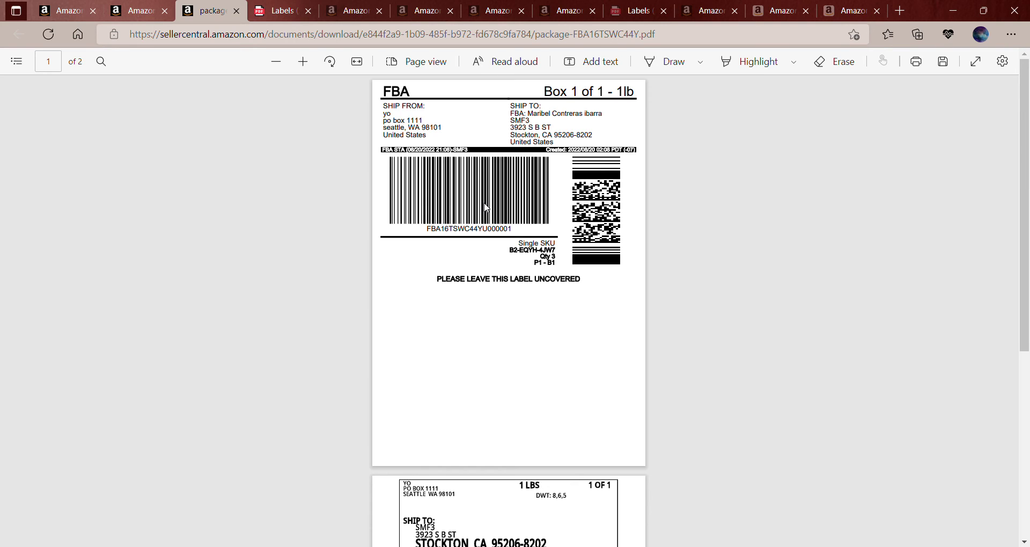
{"action": "scroll", "coordinate": [519, 320], "scroll_direction": "down", "scroll_amount": 5}
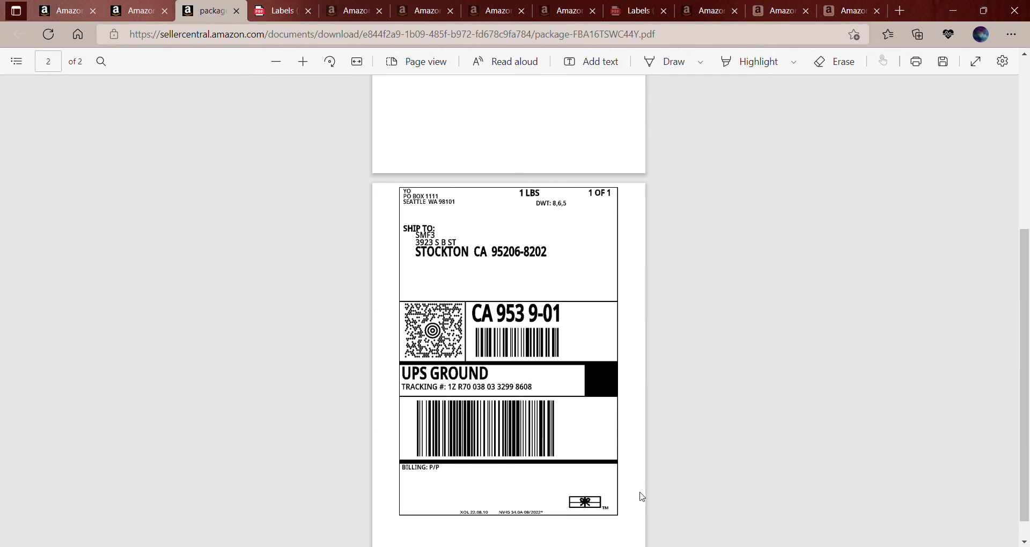
{"action": "scroll", "coordinate": [641, 496], "scroll_direction": "up", "scroll_amount": 5}
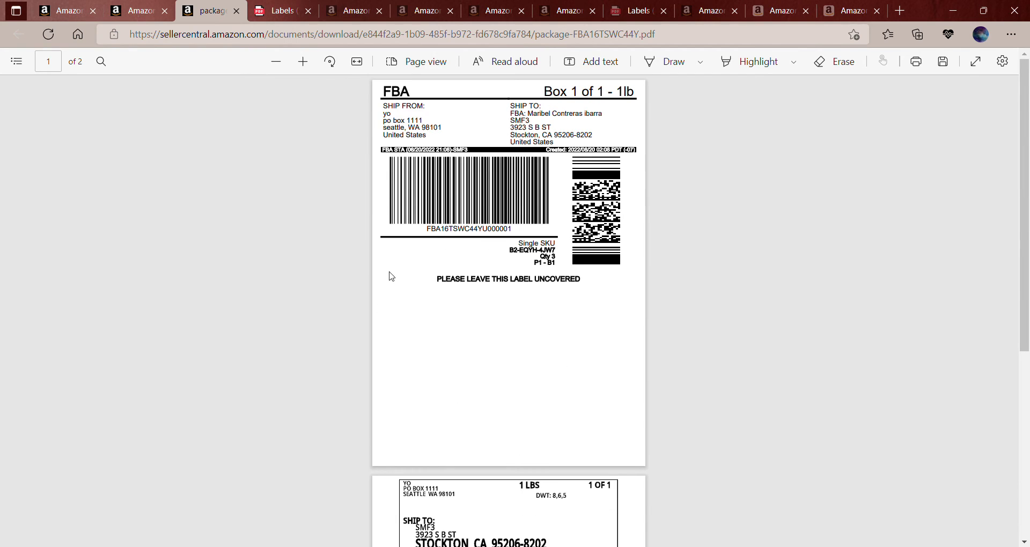
{"action": "scroll", "coordinate": [579, 243], "scroll_direction": "down", "scroll_amount": 1}
{"action": "scroll", "coordinate": [583, 245], "scroll_direction": "up", "scroll_amount": 1}
{"action": "scroll", "coordinate": [479, 393], "scroll_direction": "down", "scroll_amount": 5}
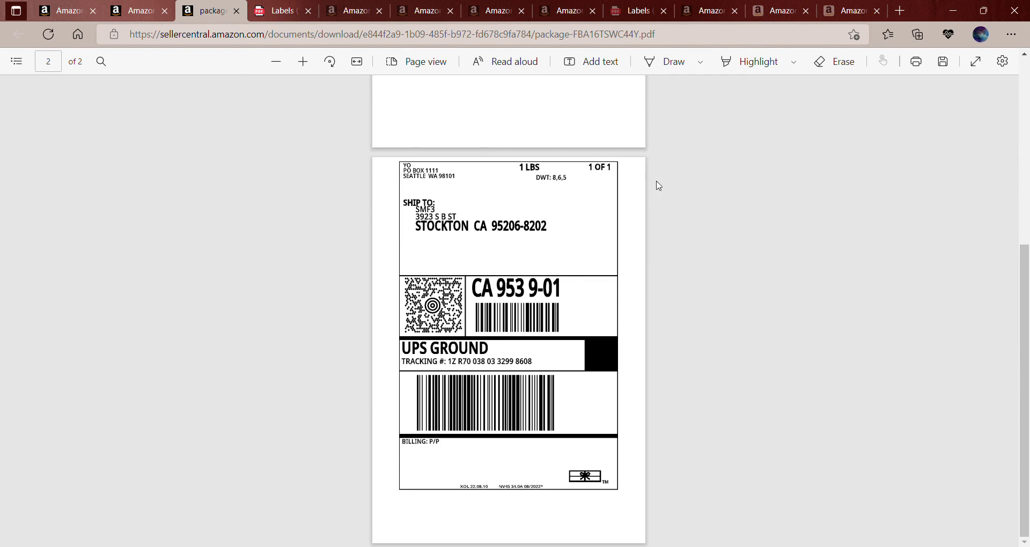
Step: Return to the Send to Amazon workflow, open the tracking details for Shipment #1 and review the completed steps
{"action": "left_click", "coordinate": [142, 20]}
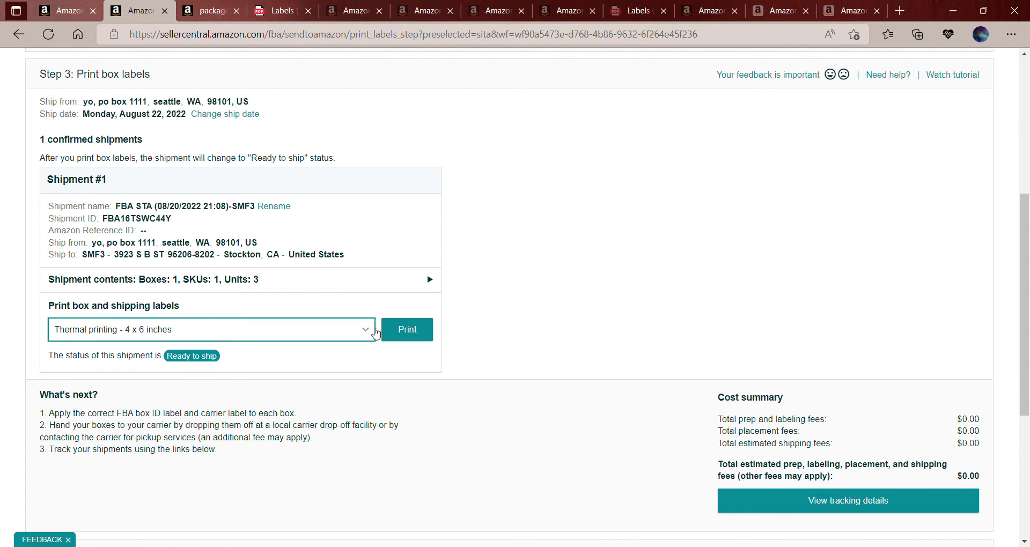
{"action": "left_click", "coordinate": [841, 506]}
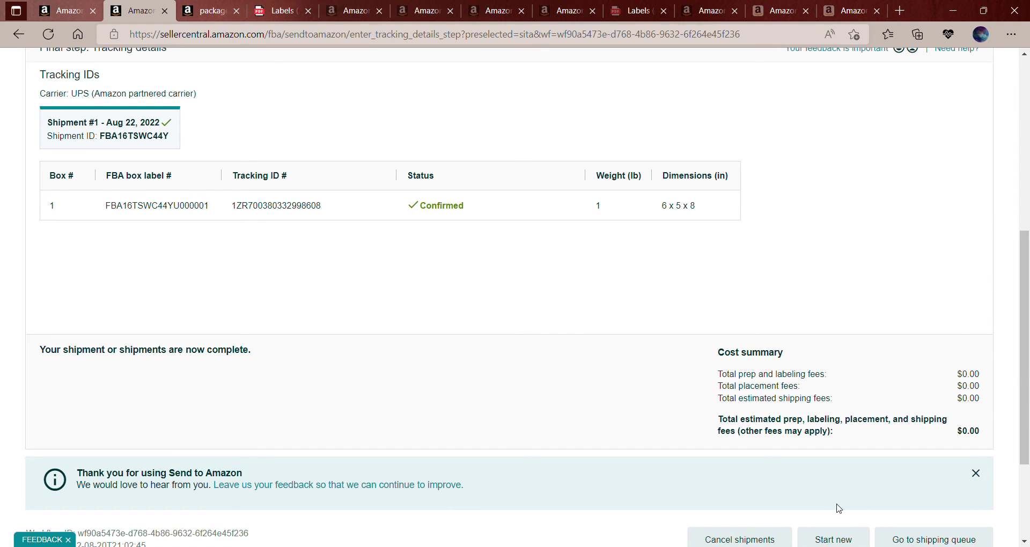
{"action": "scroll", "coordinate": [839, 508], "scroll_direction": "down", "scroll_amount": 3}
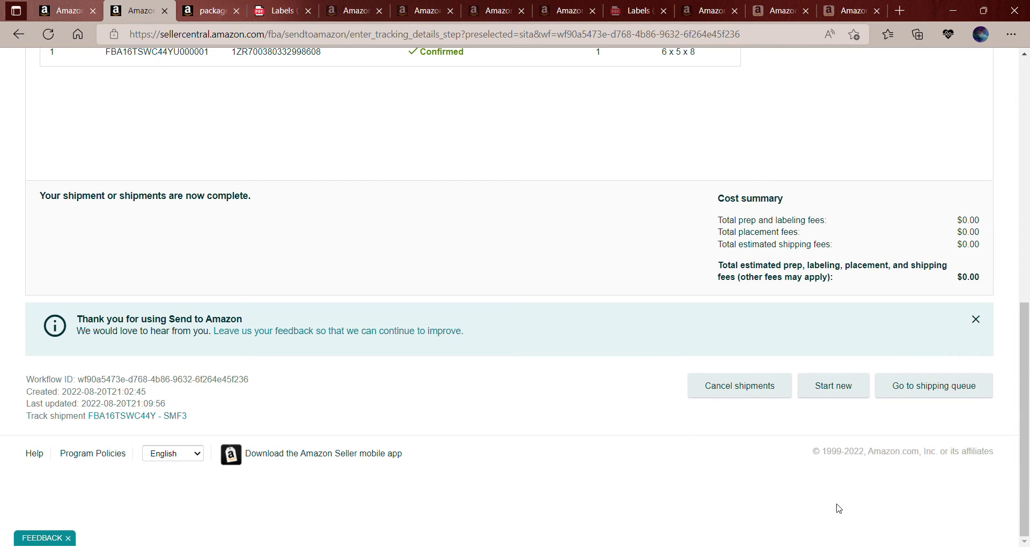
{"action": "scroll", "coordinate": [836, 508], "scroll_direction": "up", "scroll_amount": 4}
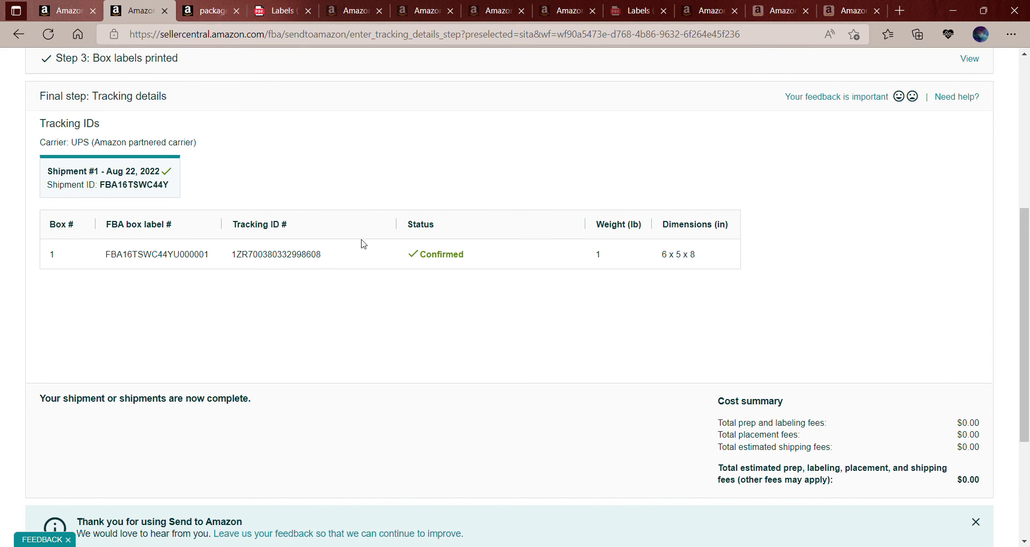
{"action": "scroll", "coordinate": [363, 244], "scroll_direction": "up", "scroll_amount": 3}
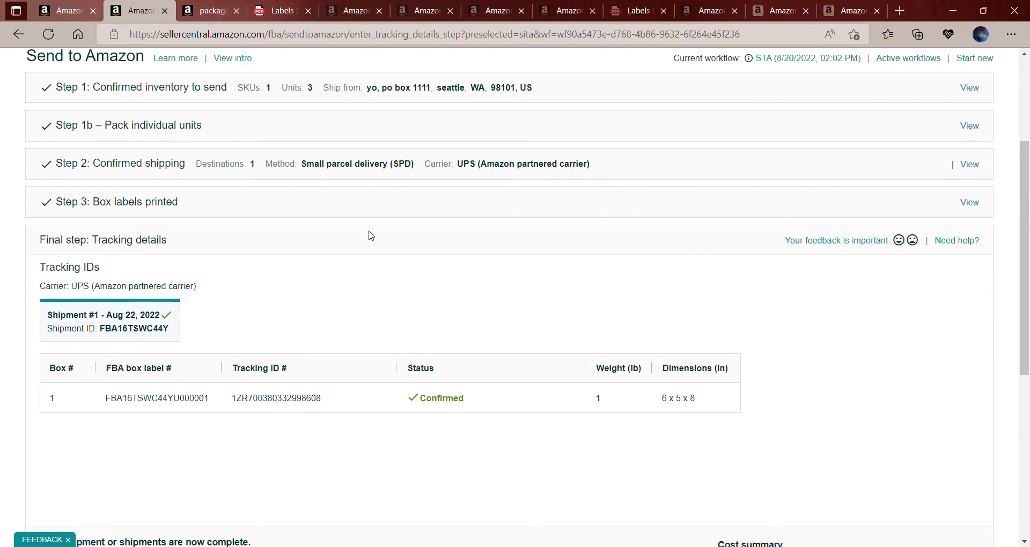
{"action": "scroll", "coordinate": [371, 236], "scroll_direction": "up", "scroll_amount": 2}
{"action": "scroll", "coordinate": [370, 235], "scroll_direction": "up", "scroll_amount": 2}
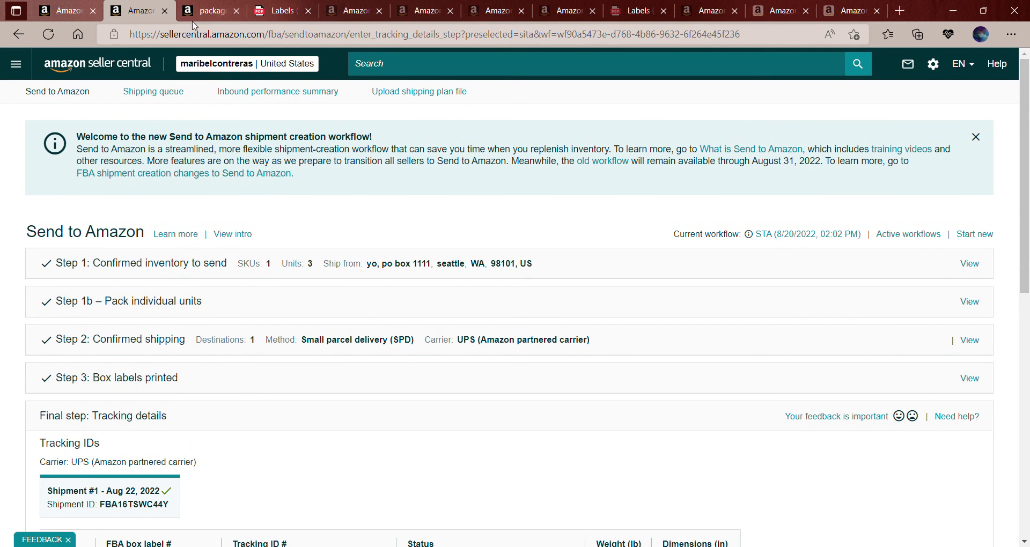
Step: Find the Manage Inventory page among the open pages and look through its product listings and prices
{"action": "left_click", "coordinate": [207, 11]}
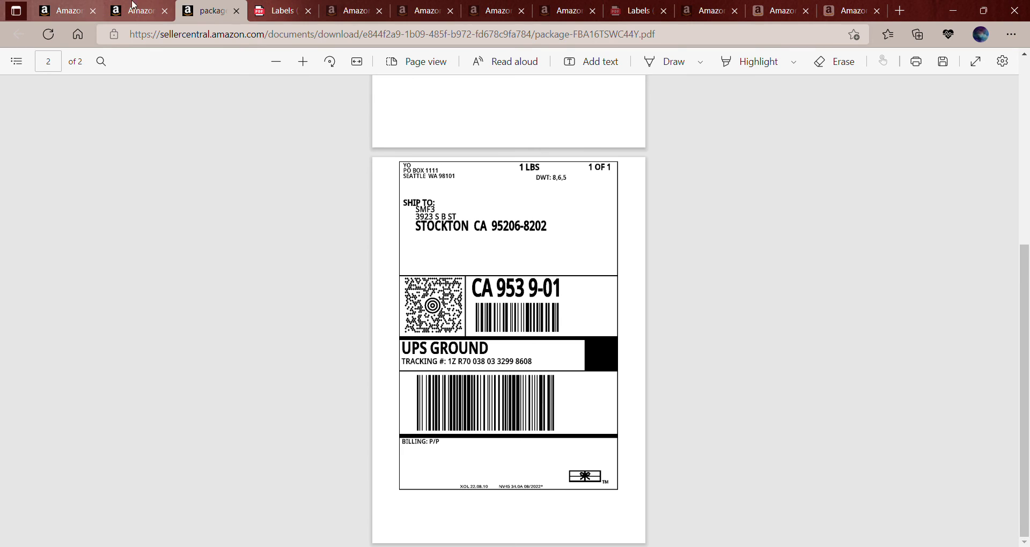
{"action": "left_click", "coordinate": [350, 12]}
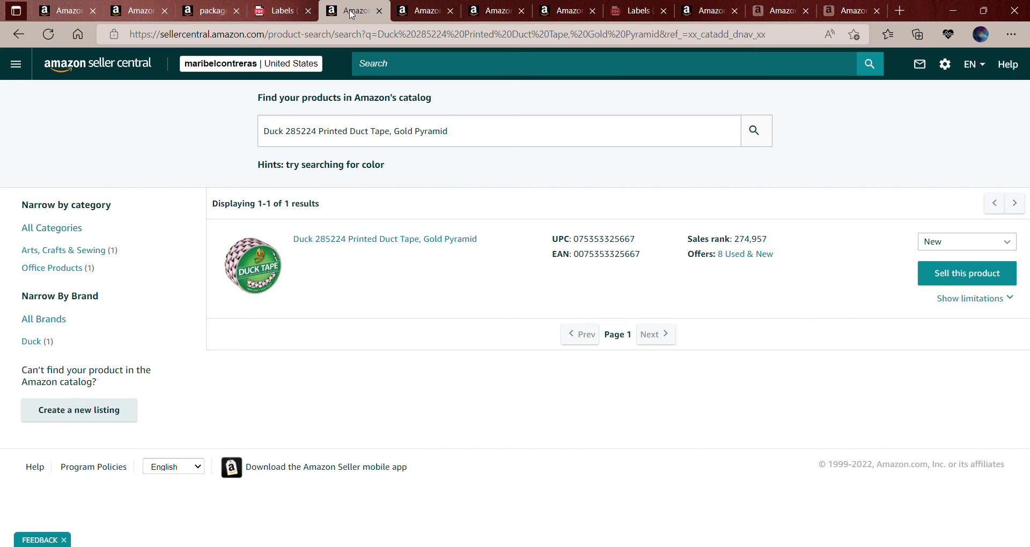
{"action": "left_click", "coordinate": [418, 12]}
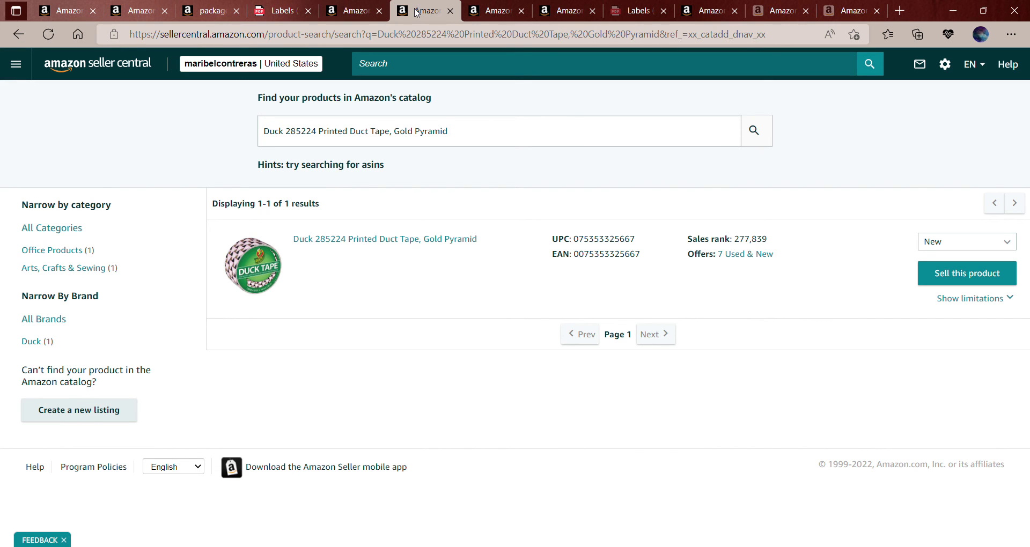
{"action": "left_click", "coordinate": [493, 15]}
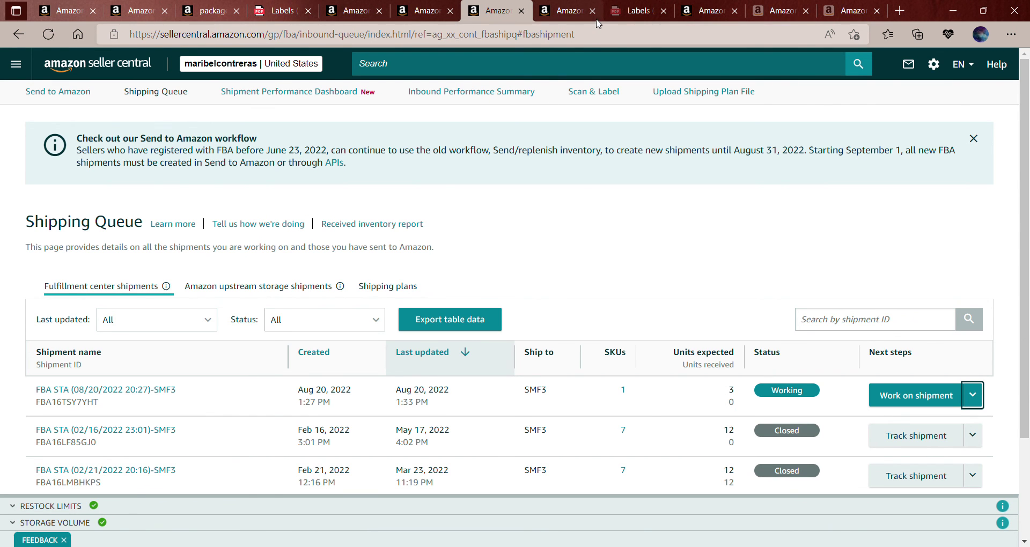
{"action": "left_click", "coordinate": [568, 10]}
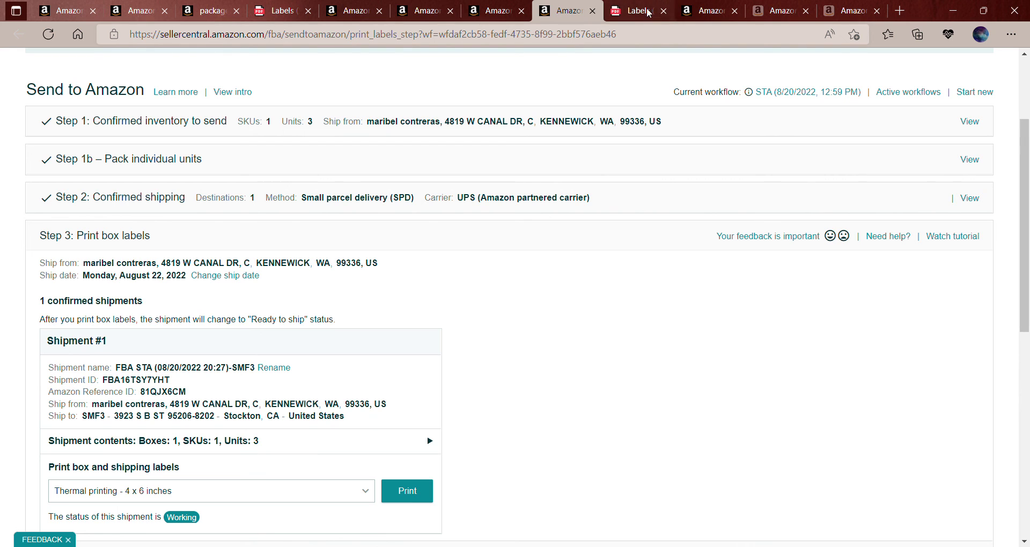
{"action": "left_click", "coordinate": [708, 17]}
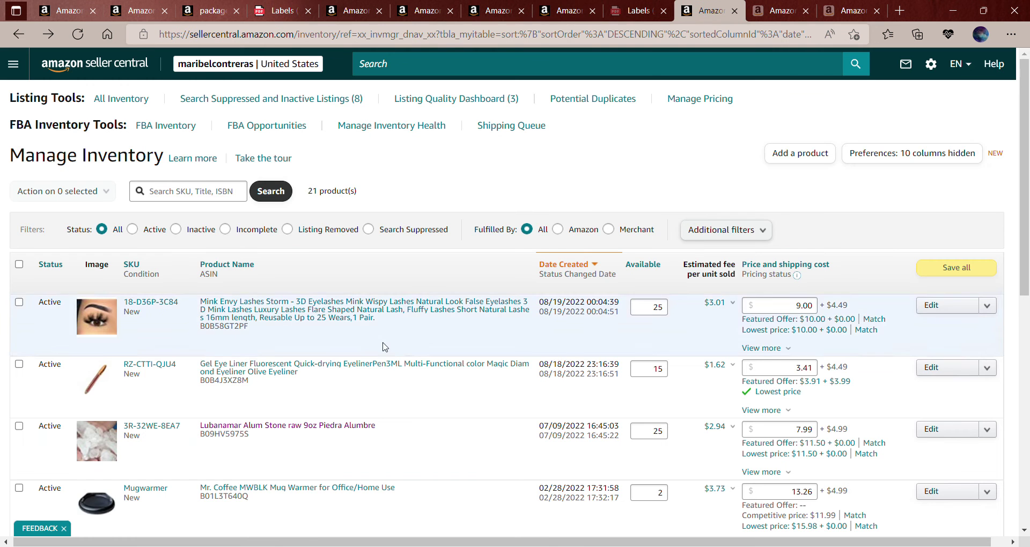
{"action": "scroll", "coordinate": [395, 329], "scroll_direction": "down", "scroll_amount": 10}
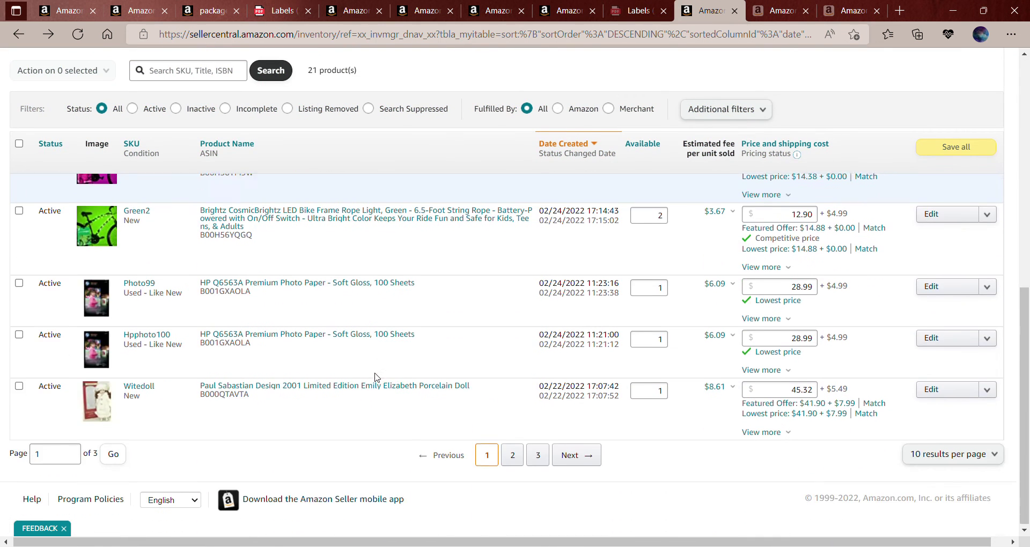
{"action": "scroll", "coordinate": [377, 377], "scroll_direction": "up", "scroll_amount": 10}
{"action": "scroll", "coordinate": [377, 377], "scroll_direction": "down", "scroll_amount": 5}
{"action": "scroll", "coordinate": [377, 377], "scroll_direction": "up", "scroll_amount": 2}
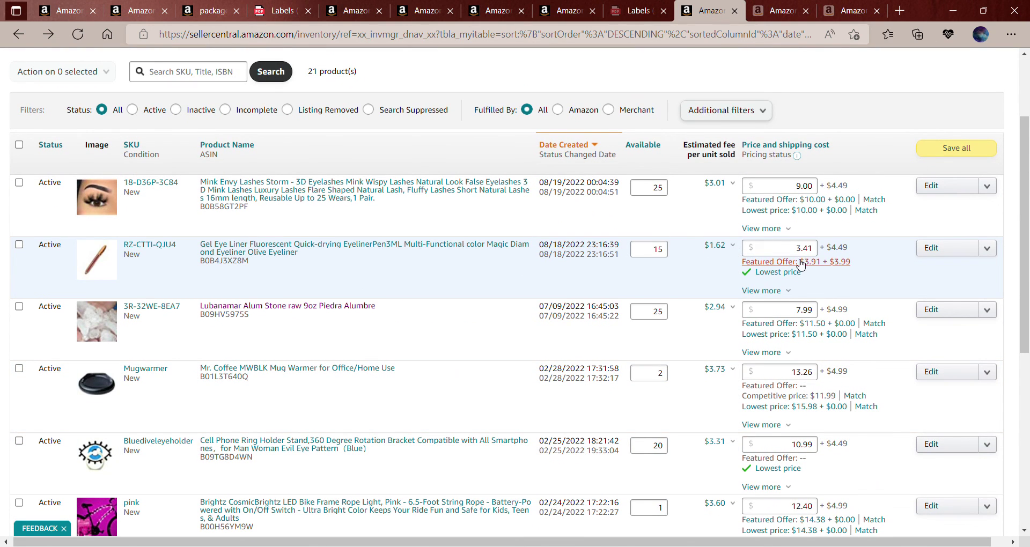
{"action": "scroll", "coordinate": [778, 297], "scroll_direction": "down", "scroll_amount": 1}
{"action": "scroll", "coordinate": [778, 297], "scroll_direction": "up", "scroll_amount": 3}
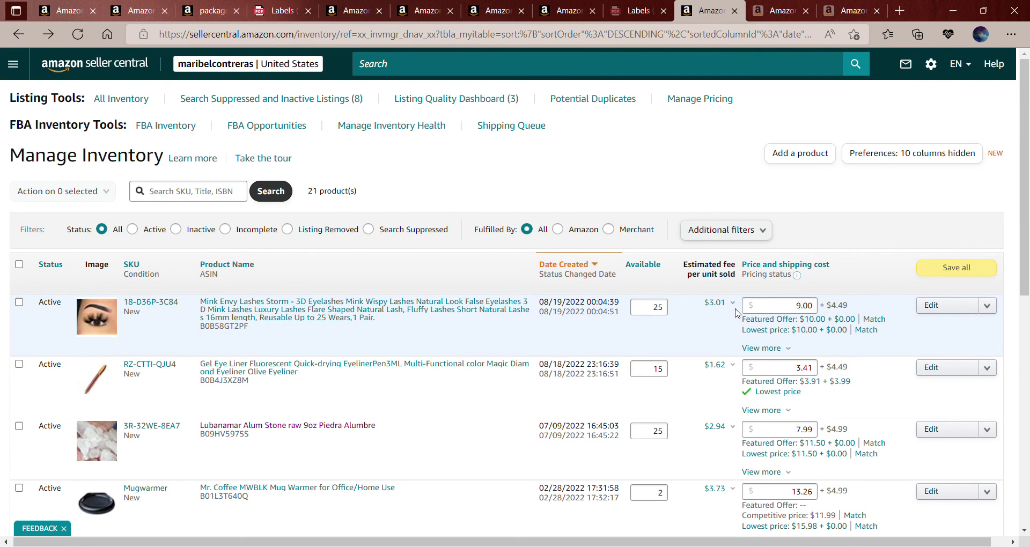
Step: Open the estimated net proceeds breakdown for the Mink Envy Lashes Storm listing and review its product economics and summary of charges
{"action": "mouse_move", "coordinate": [733, 309]}
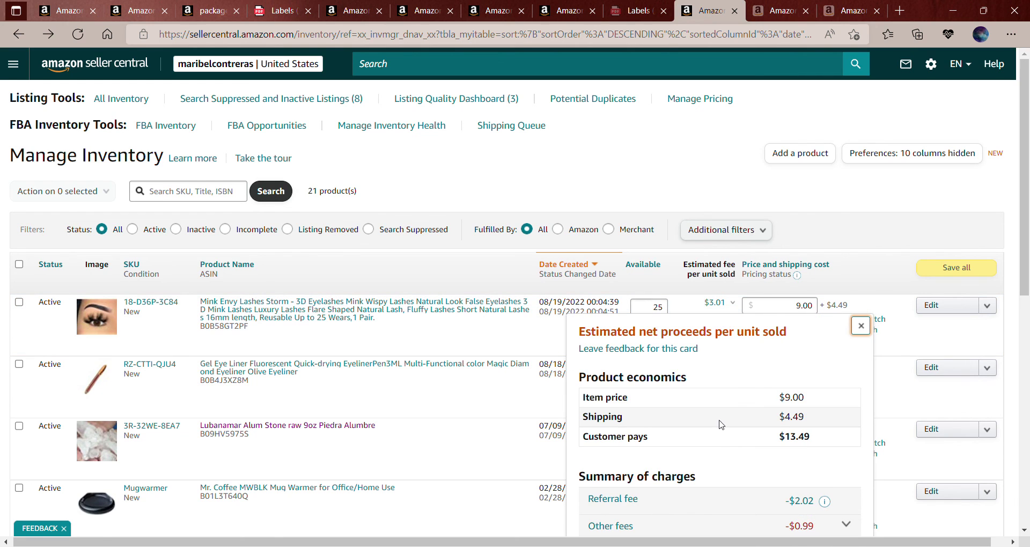
{"action": "scroll", "coordinate": [721, 423], "scroll_direction": "down", "scroll_amount": 2}
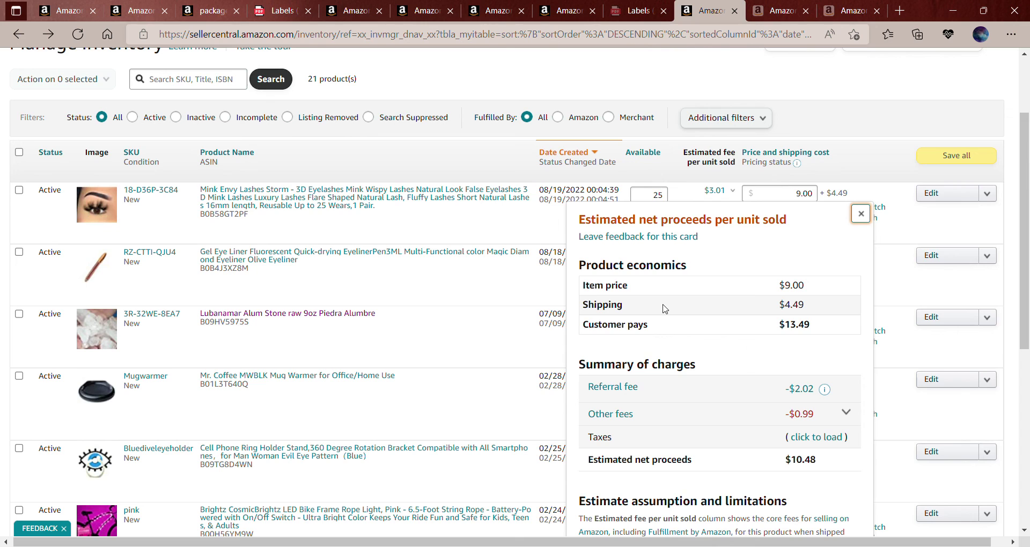
{"action": "scroll", "coordinate": [749, 387], "scroll_direction": "down", "scroll_amount": 2}
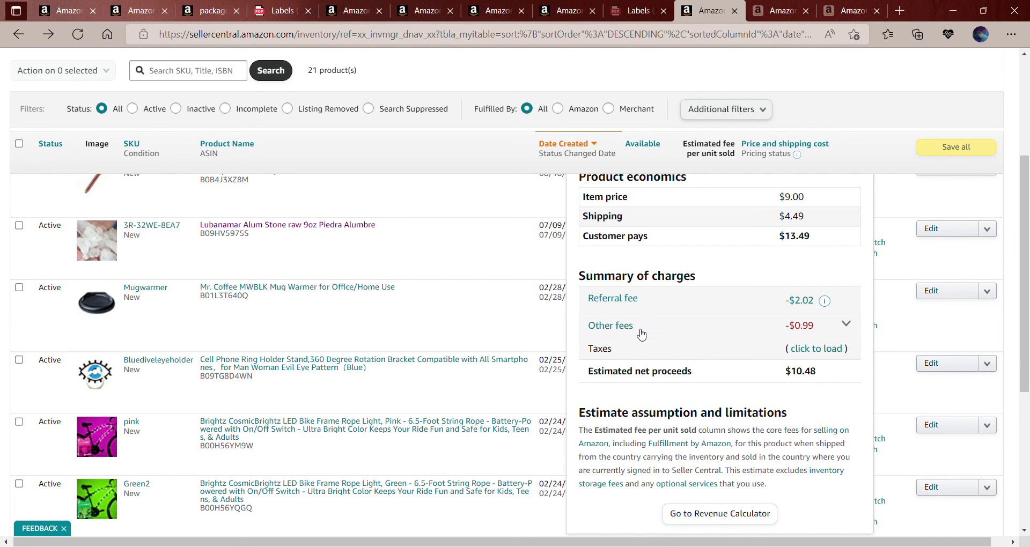
{"action": "scroll", "coordinate": [754, 375], "scroll_direction": "down", "scroll_amount": 3}
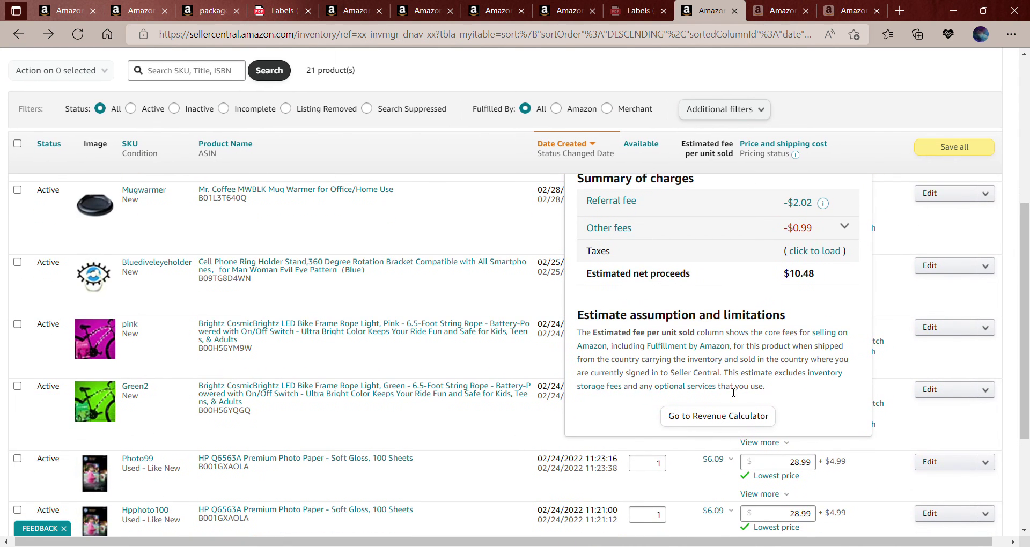
{"action": "scroll", "coordinate": [729, 391], "scroll_direction": "up", "scroll_amount": 5}
{"action": "scroll", "coordinate": [729, 392], "scroll_direction": "down", "scroll_amount": 1}
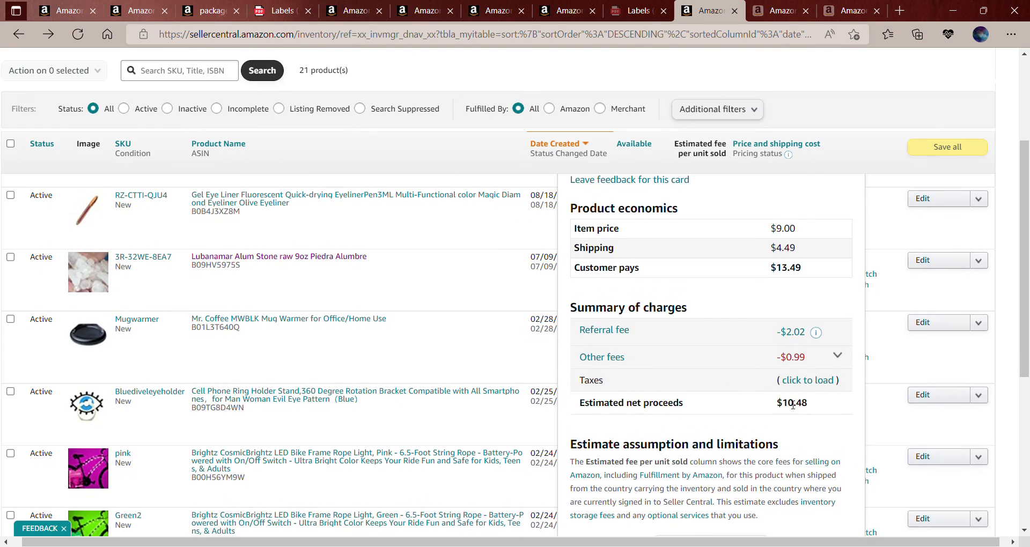
{"action": "scroll", "coordinate": [739, 297], "scroll_direction": "up", "scroll_amount": 2}
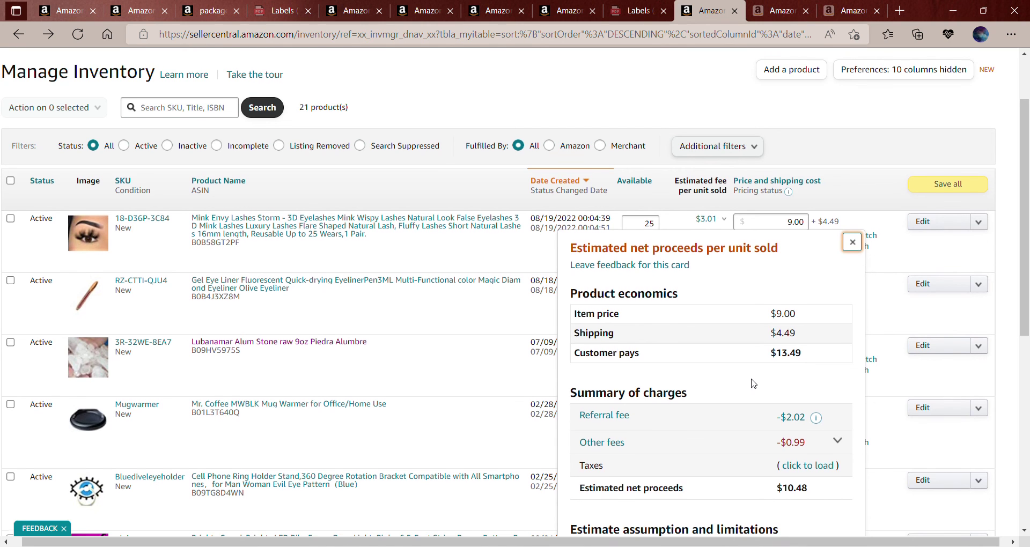
{"action": "scroll", "coordinate": [751, 383], "scroll_direction": "down", "scroll_amount": 2}
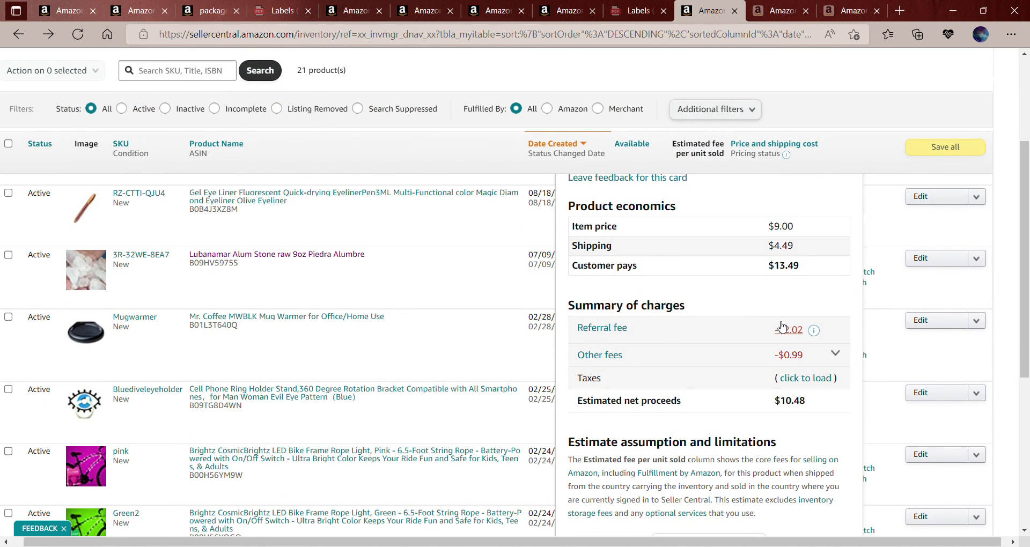